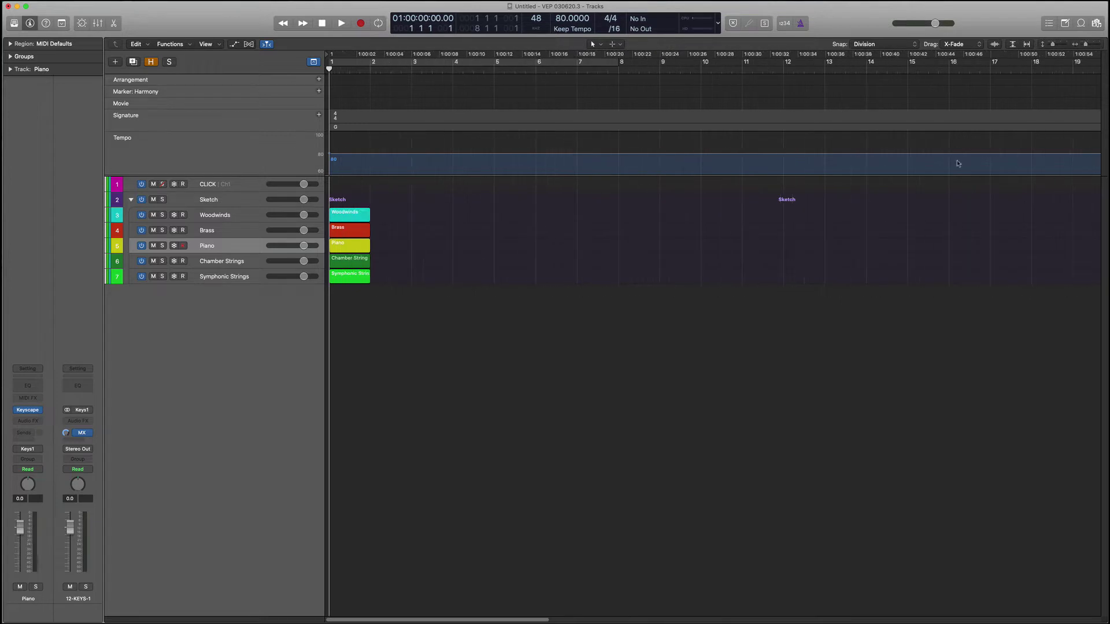
Play a short melody from bar 4 on the Piano track with the metronome on and capture it as a recording.
click(417, 282)
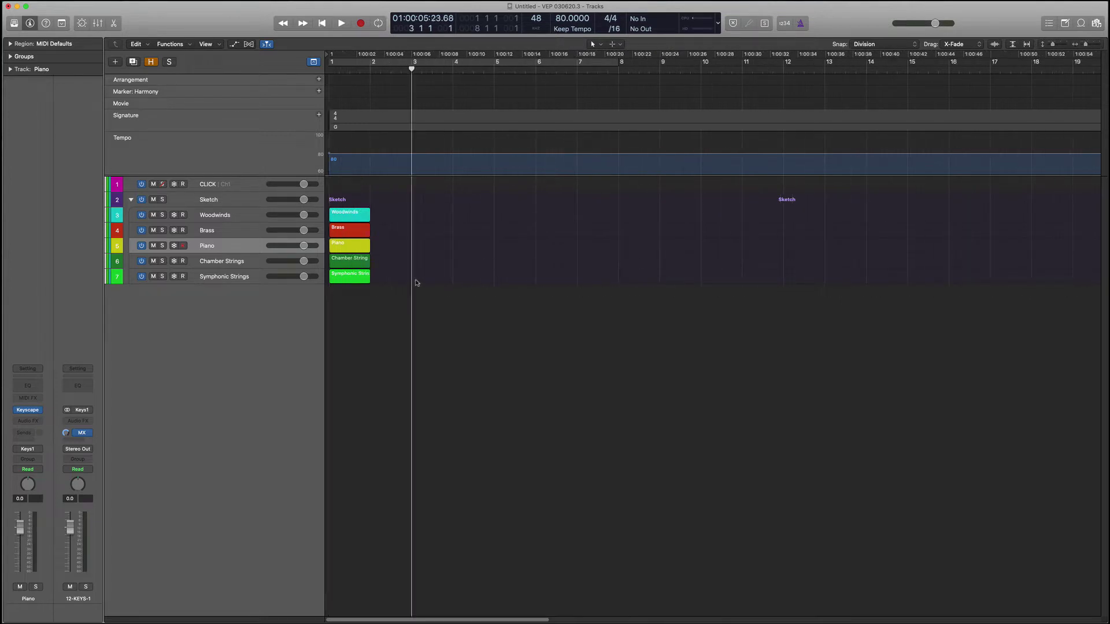
click(255, 251)
click(430, 240)
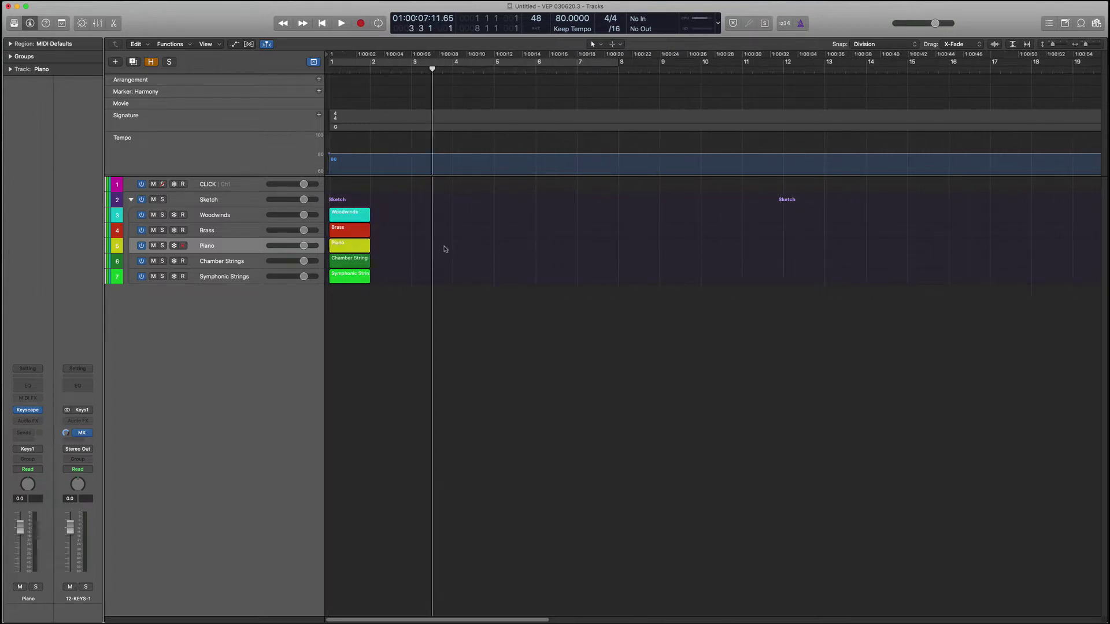
key(k)
key(space)
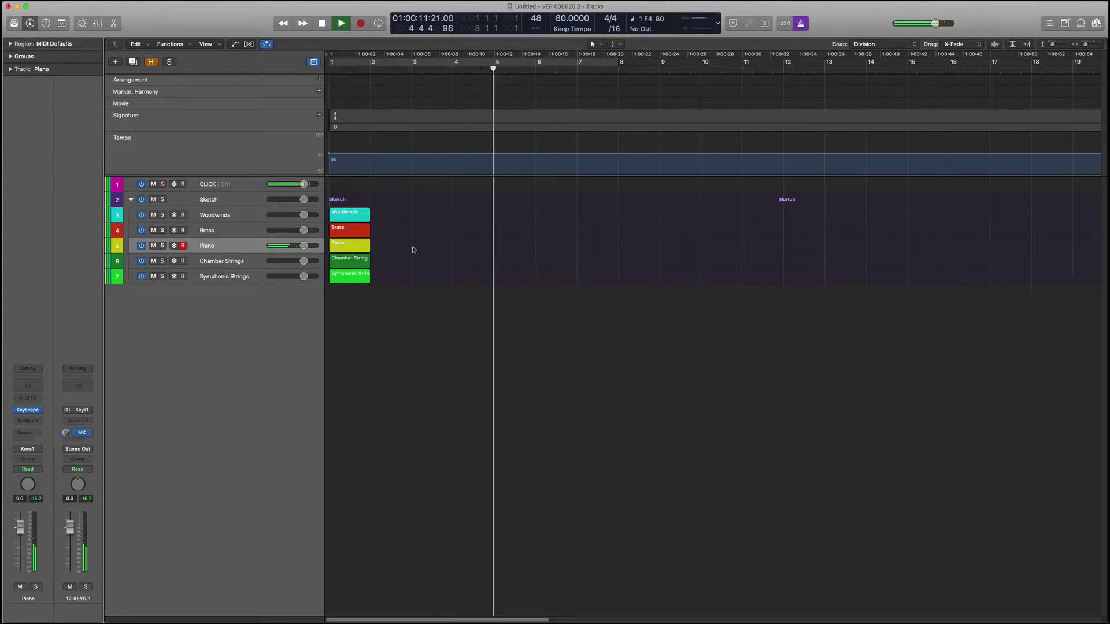
key(space)
key(shift+r)
Open the captured Piano region in the Piano Roll, select all its notes and set Time Quantize to 1/16 Note.
key(e)
key(super+a)
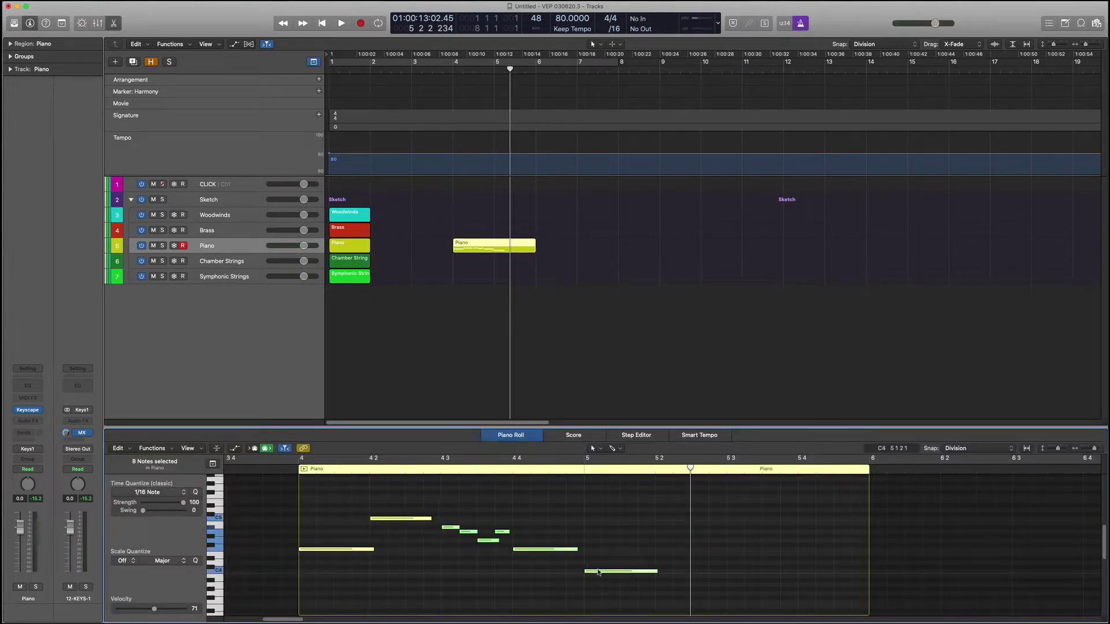
key(ctrl+Right)
key(ctrl+Right)
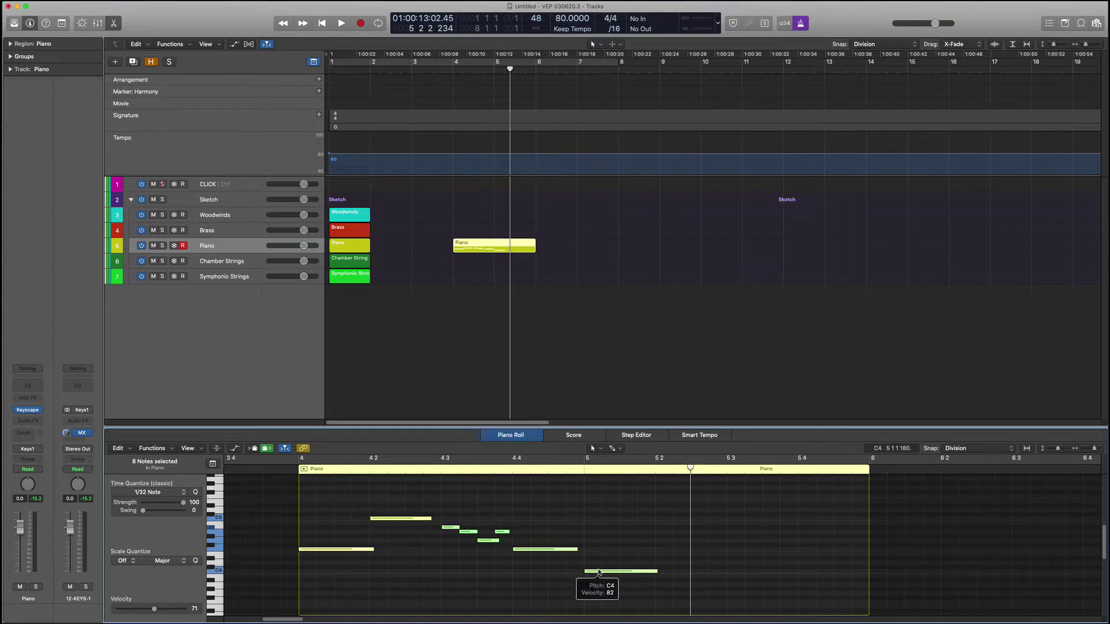
key(ctrl+Left)
key(ctrl+Left)
key(ctrl+Left)
key(ctrl+Right)
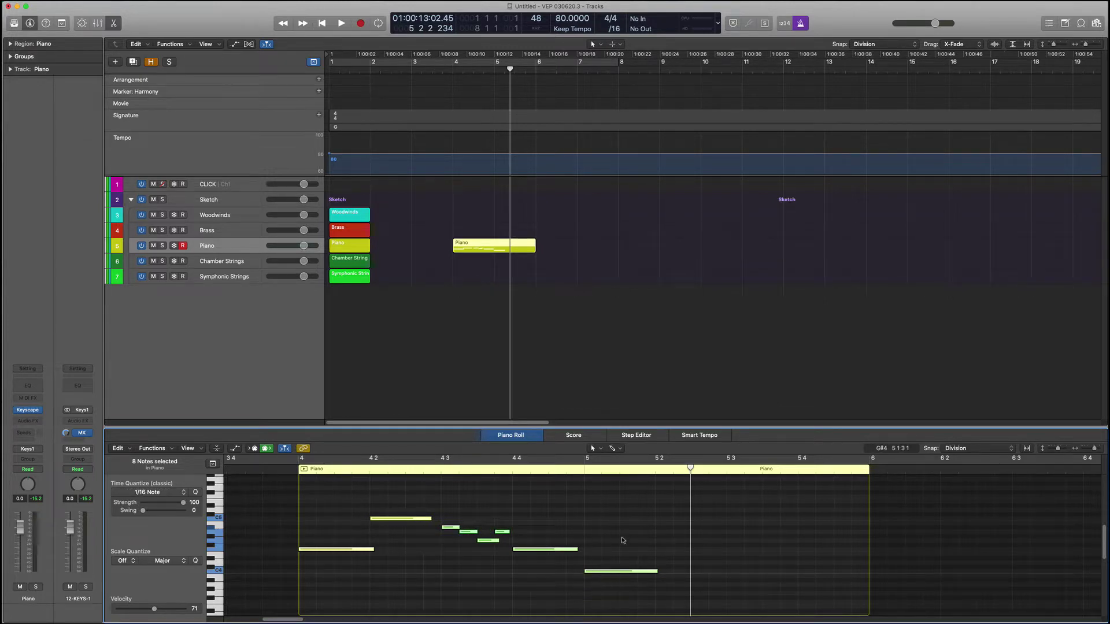
Apply forced legato to the selected Piano notes so each one ends where the following note starts.
scroll(564, 567, down, 3)
scroll(563, 567, up, 2)
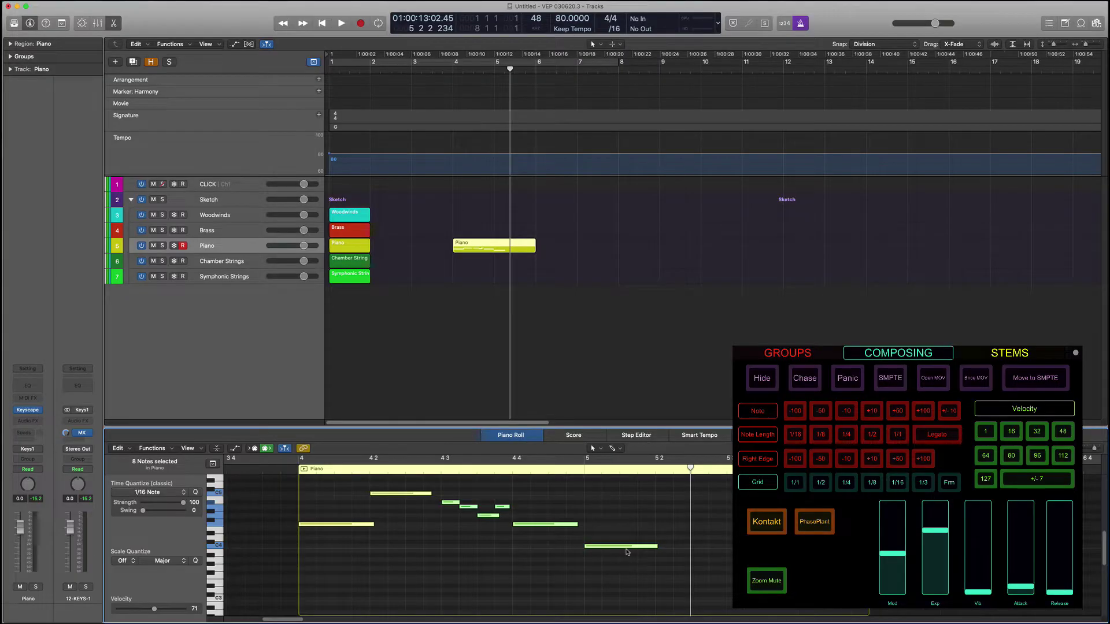
key(shift+backslash)
With the Note Velocity lane shown, try velocities of 112 and 16 on all selected notes, settle on 80, and hide the lane.
key(a)
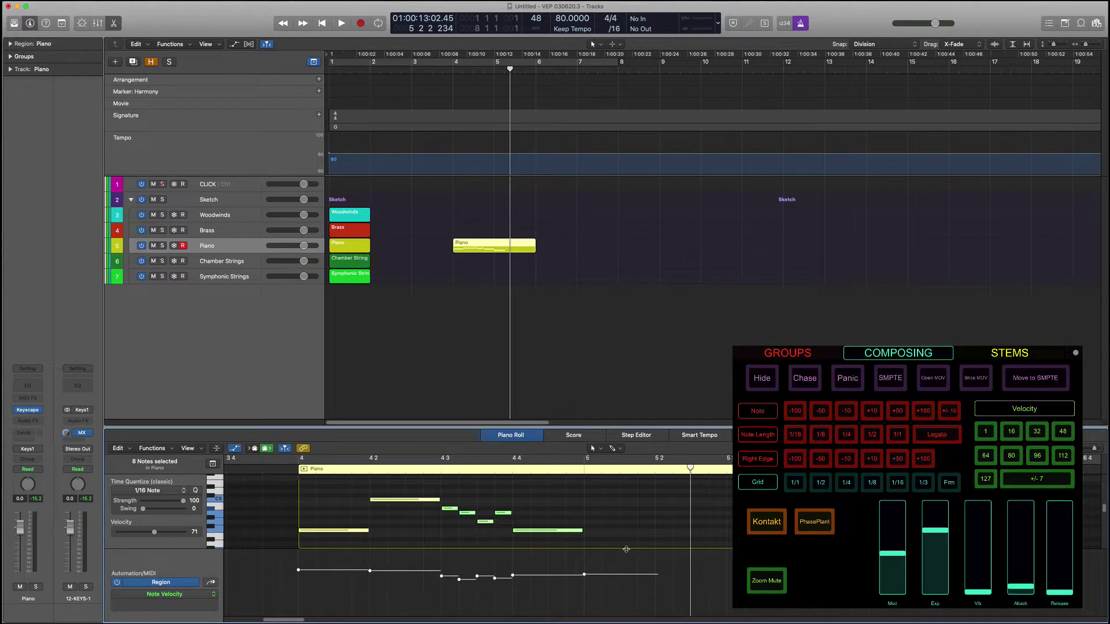
key(b)
key(n)
key(m)
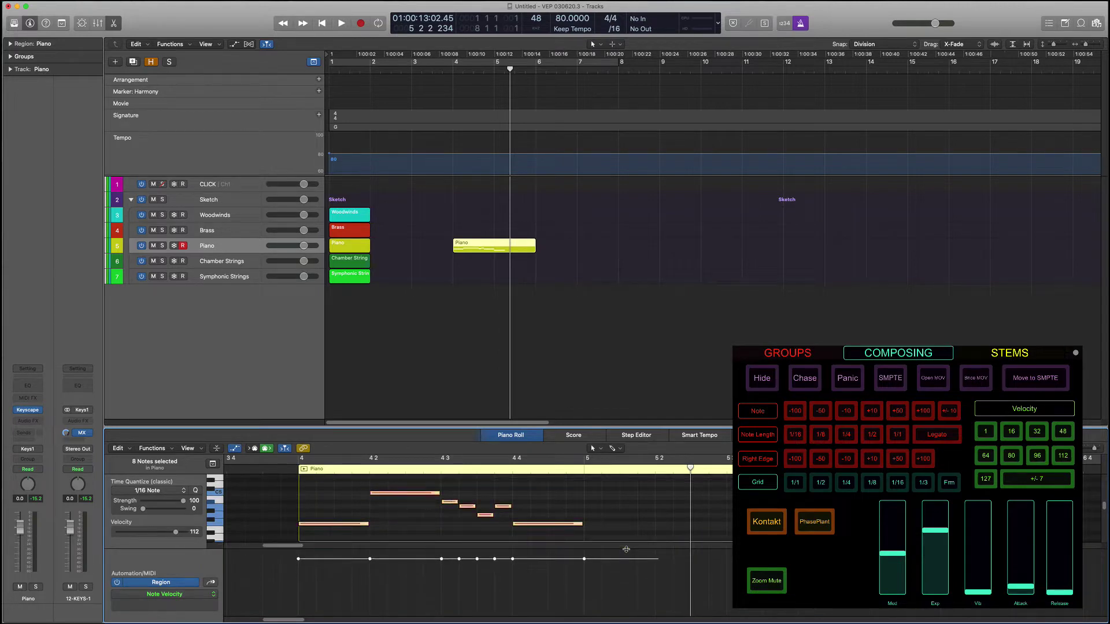
key(c)
key(z)
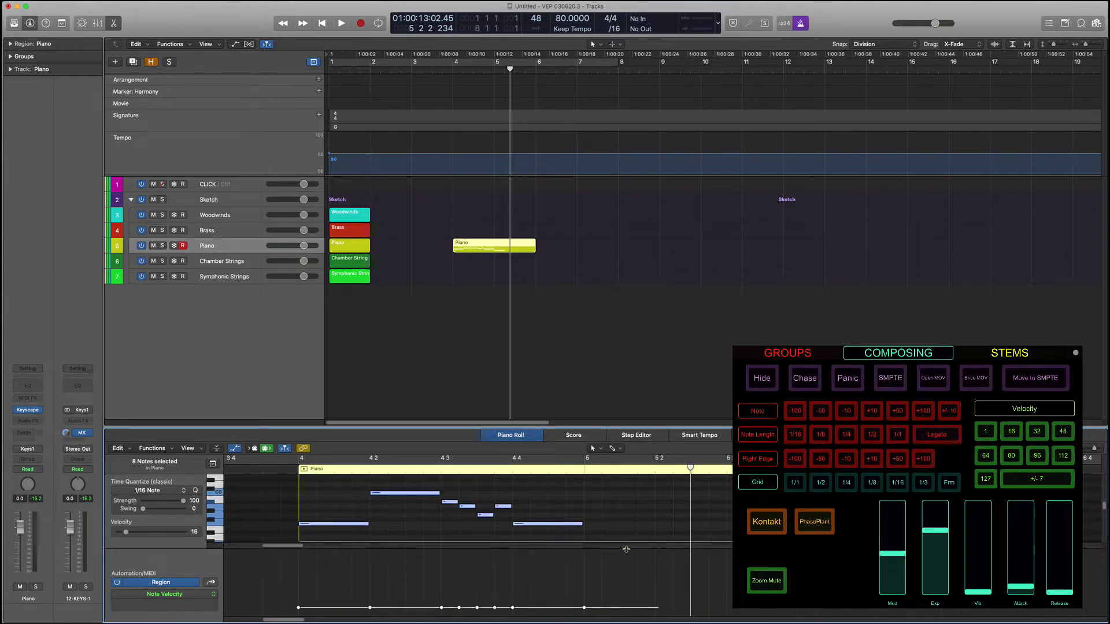
key(b)
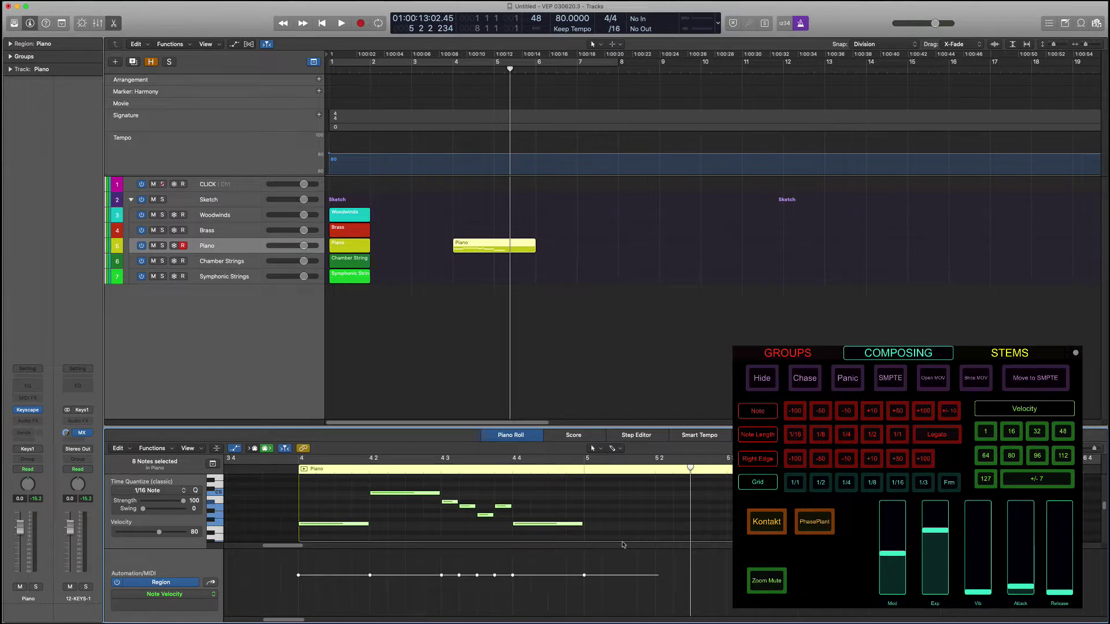
key(a)
Try fixed lengths of 1/16 and 1/4 on the selected notes, and make them legato again.
mouse_move(622, 548)
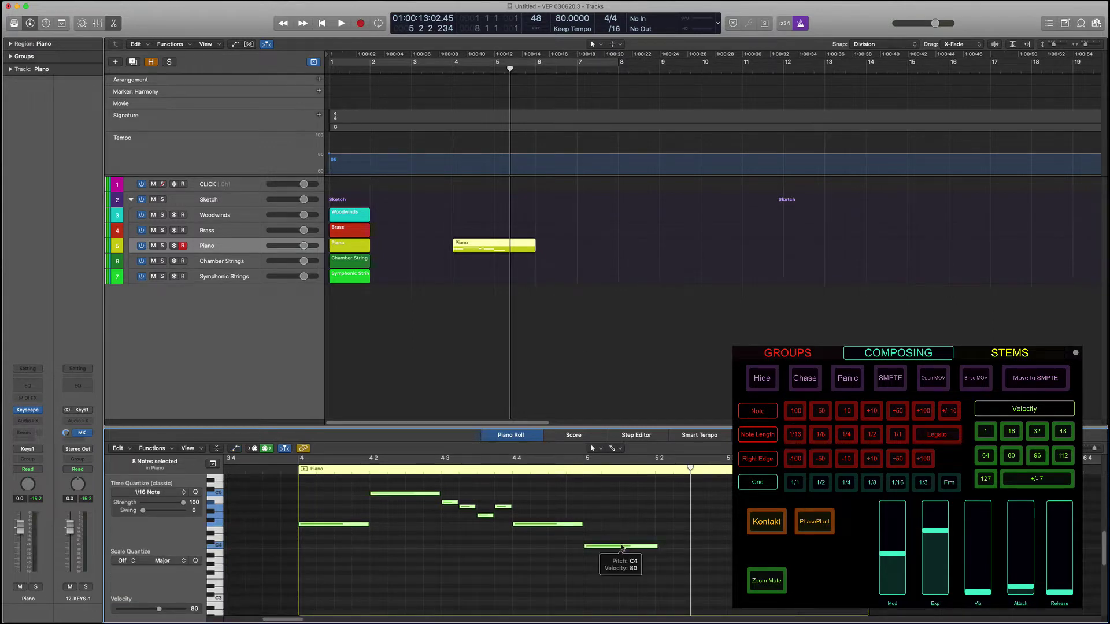
key(5)
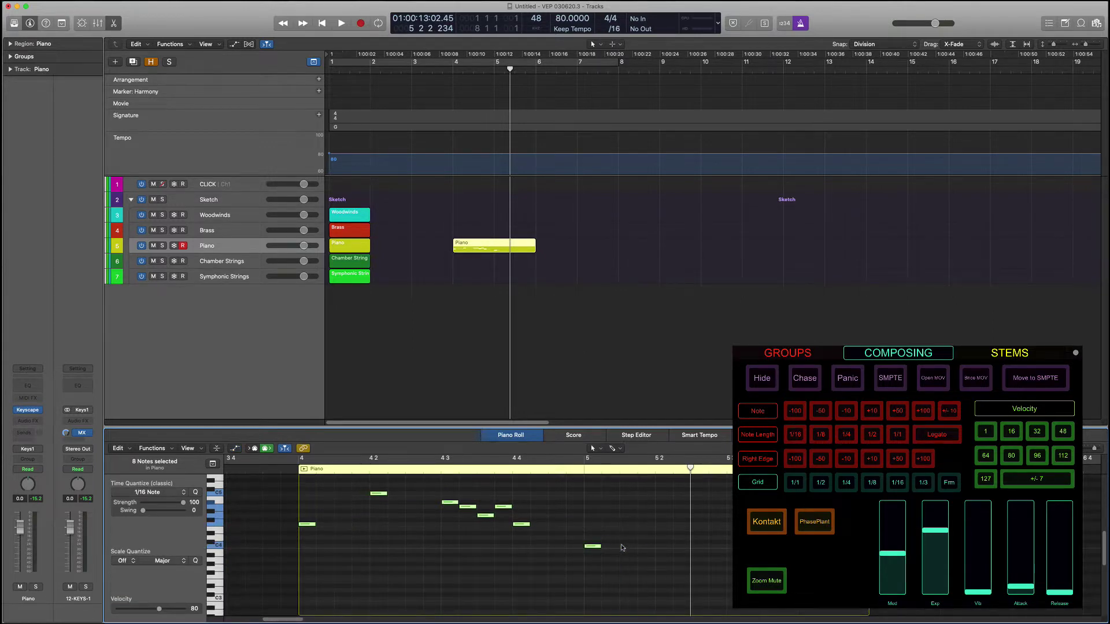
key(4)
key(3)
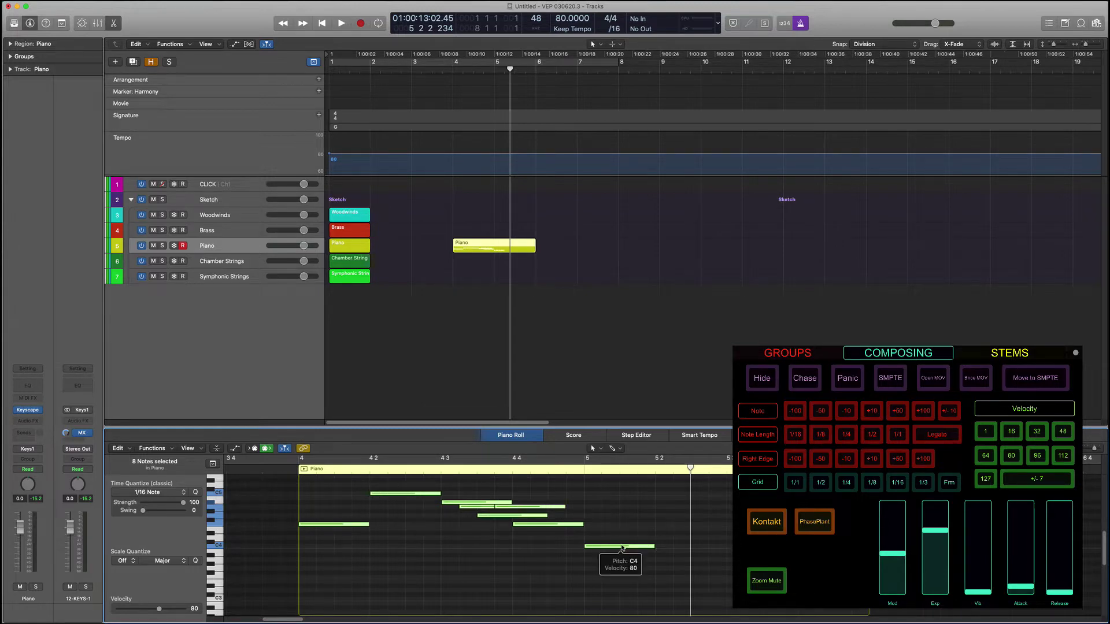
key(shift+backslash)
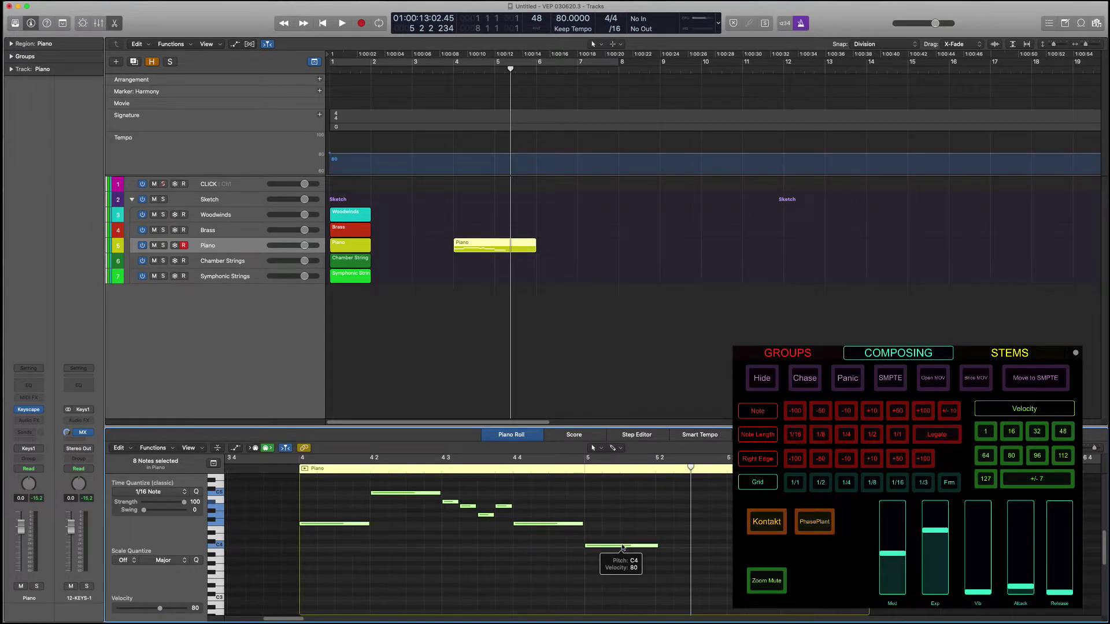
Try nudging all the selected notes slightly earlier by three increments, and nudge them back by the same amount.
key(alt+Left)
key(alt+Left)
key(alt+Left)
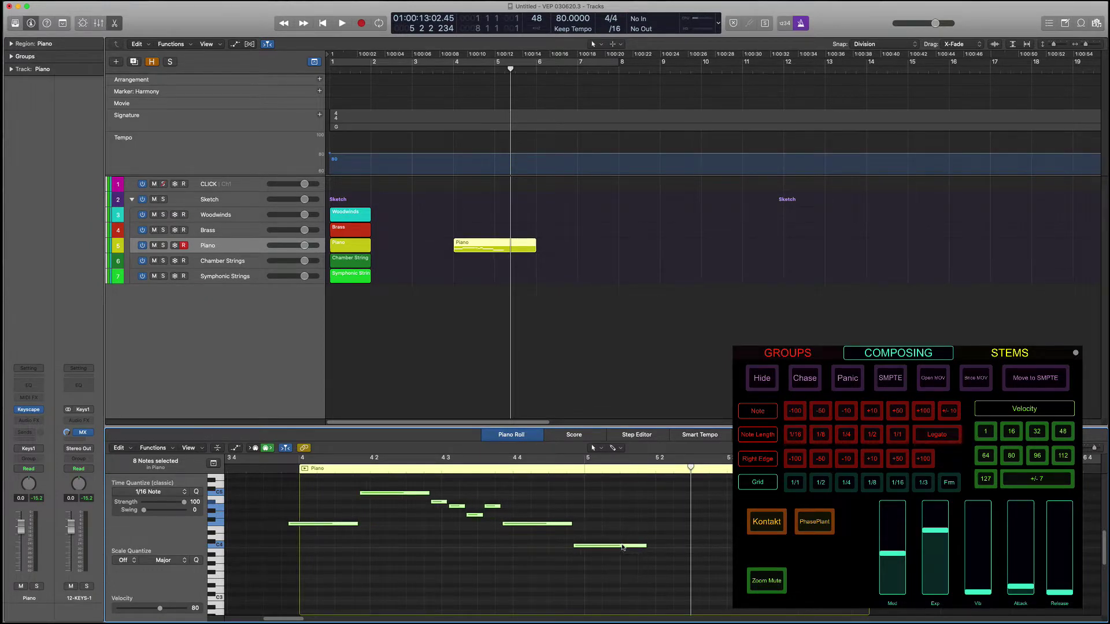
mouse_move(623, 546)
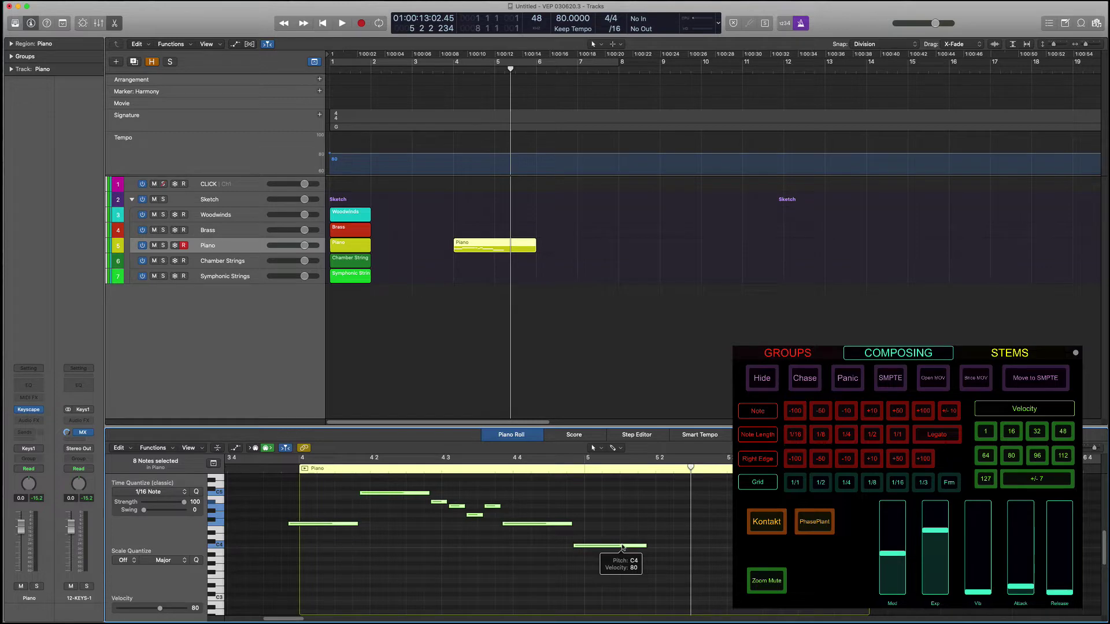
key(alt+Right)
key(alt+Right)
key(alt+Right)
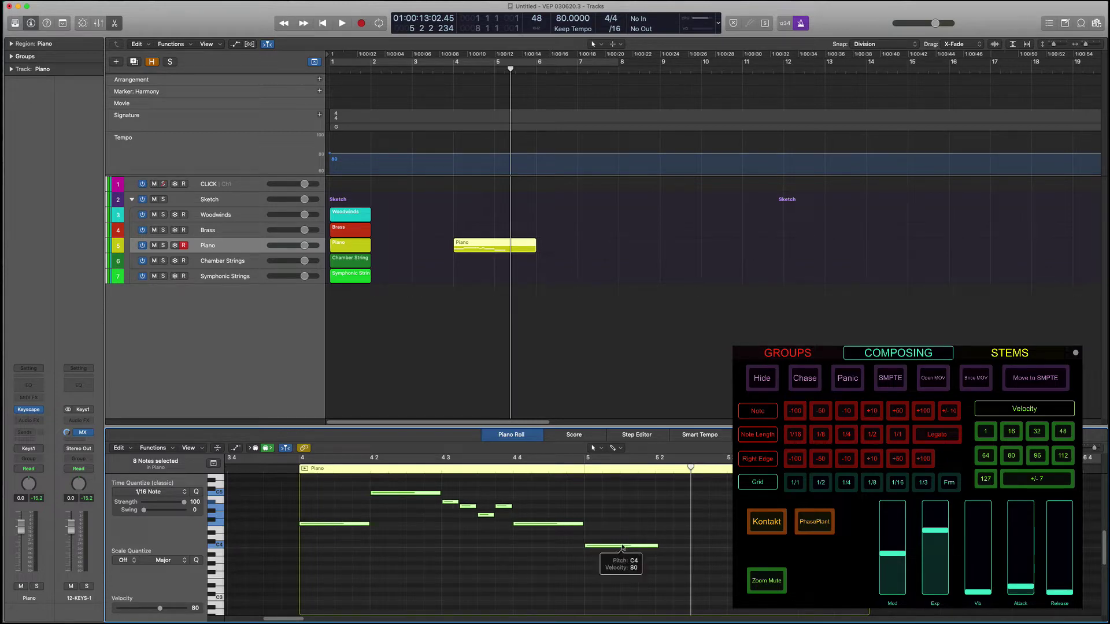
Try randomizing the selected notes' positions by +/- 10 and their velocities by +/- 7.
key(ctrl+alt+h)
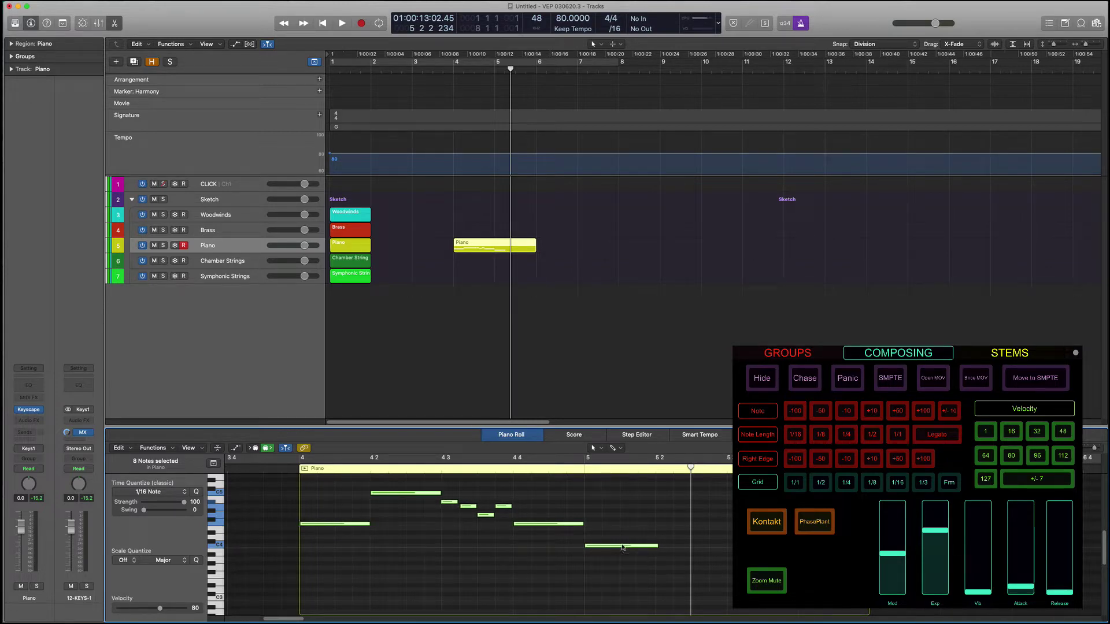
key(ctrl+alt+h)
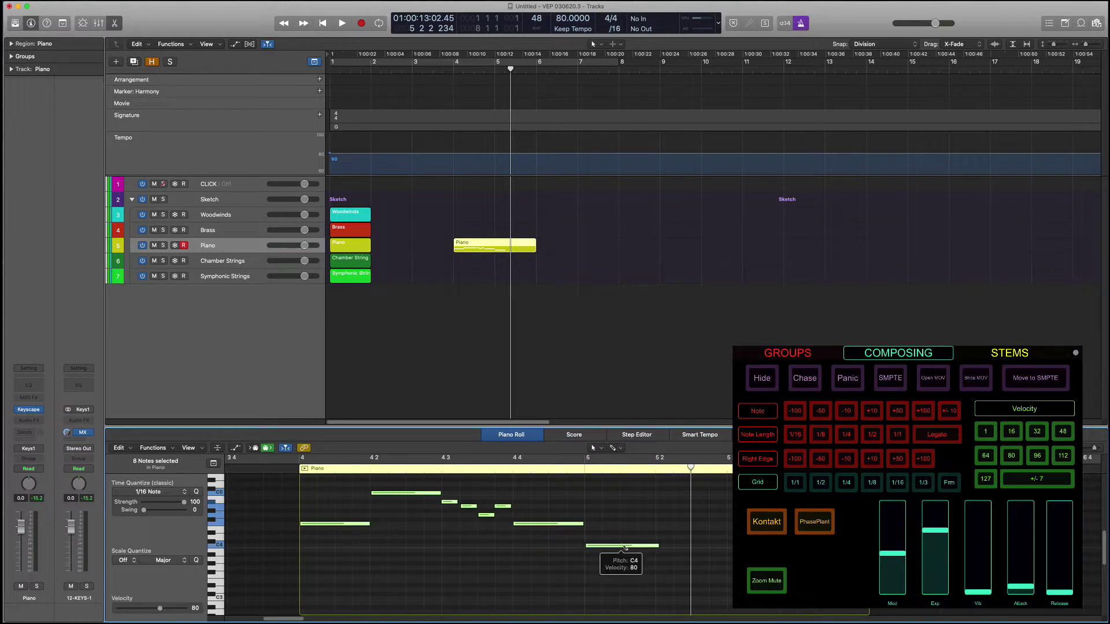
key(a)
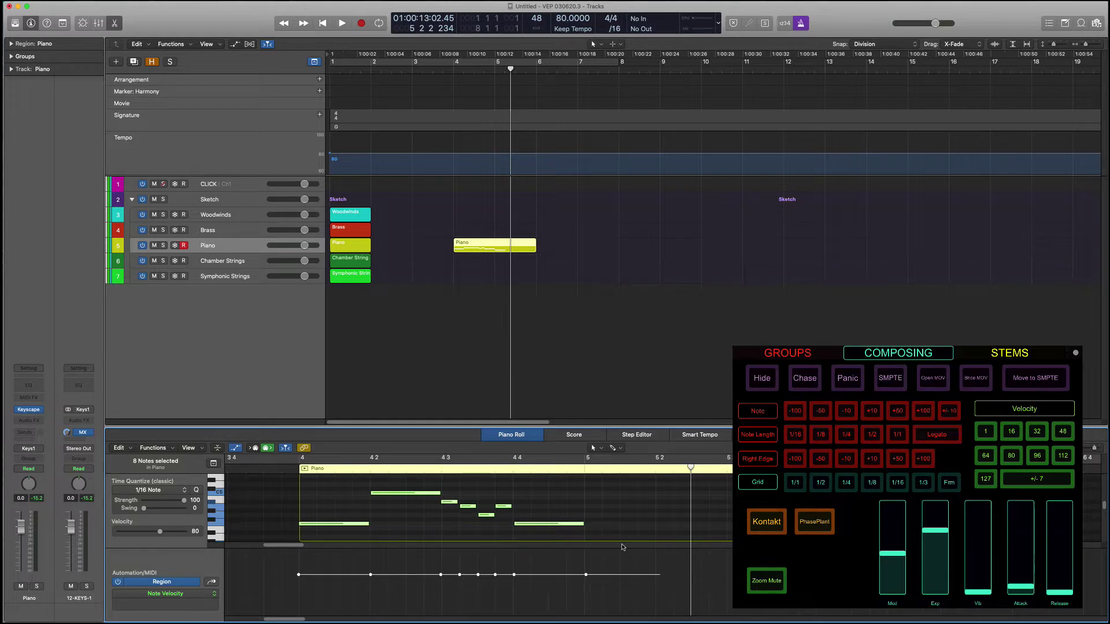
key(ctrl+alt+v)
key(ctrl+alt+v)
key(ctrl+alt+v)
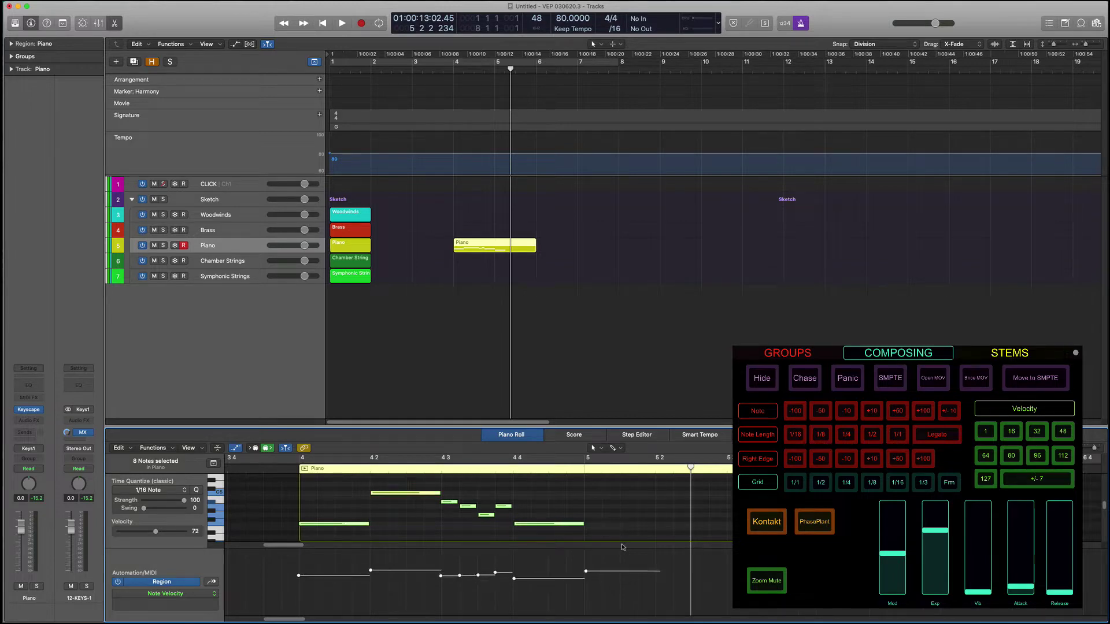
key(a)
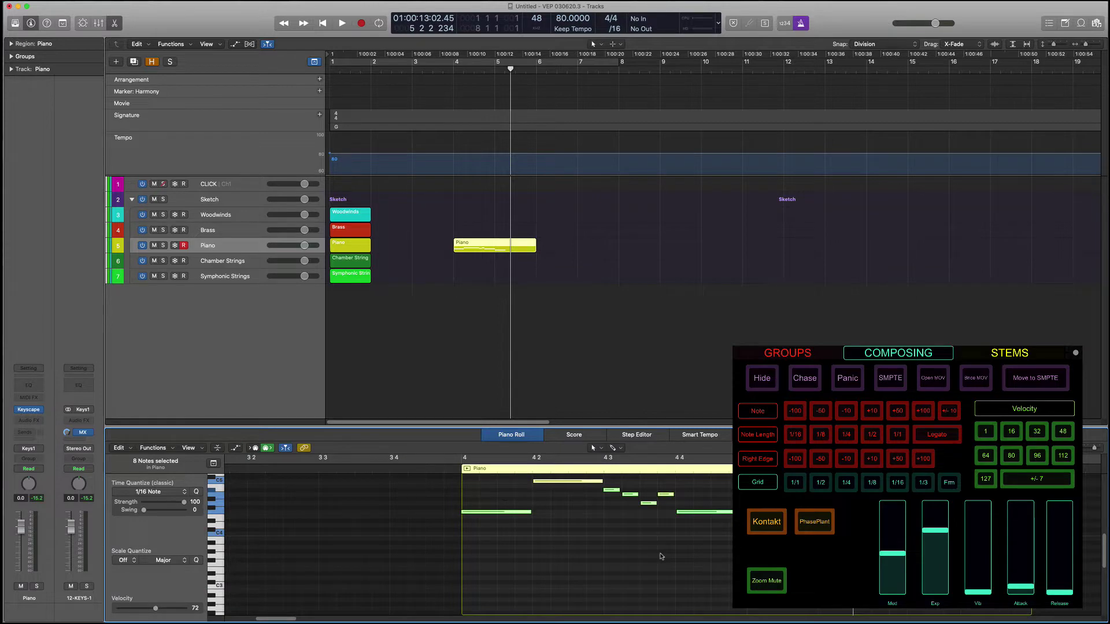
key(alt+shift+Right)
key(alt+shift+Left)
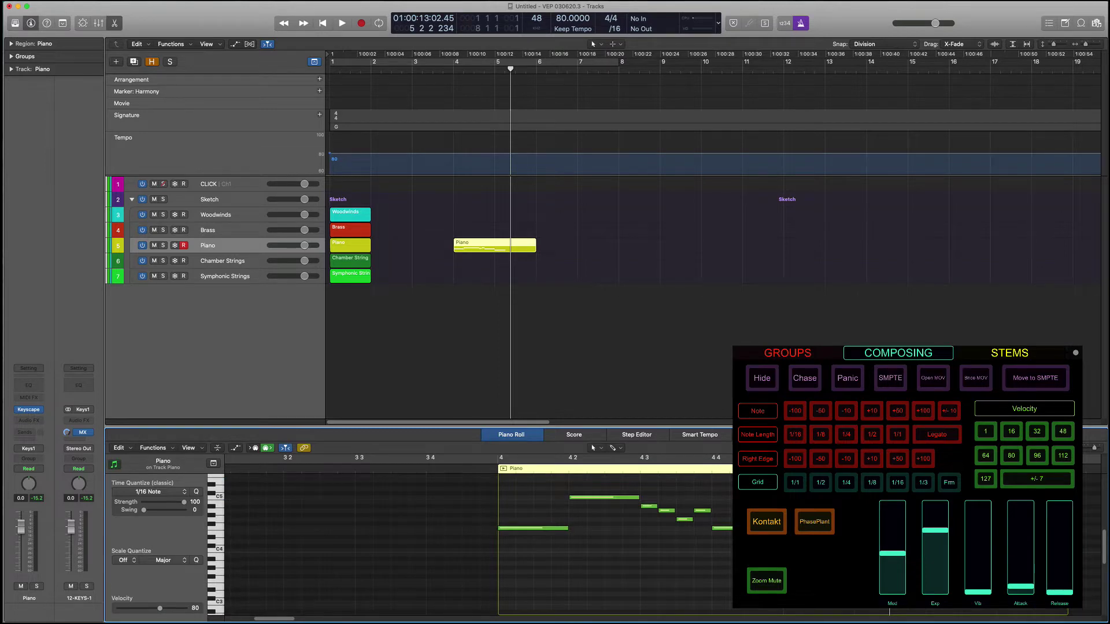
Show the Berlin Winds track group and hide all of its instrument tracks except Fl 1.
click(700, 370)
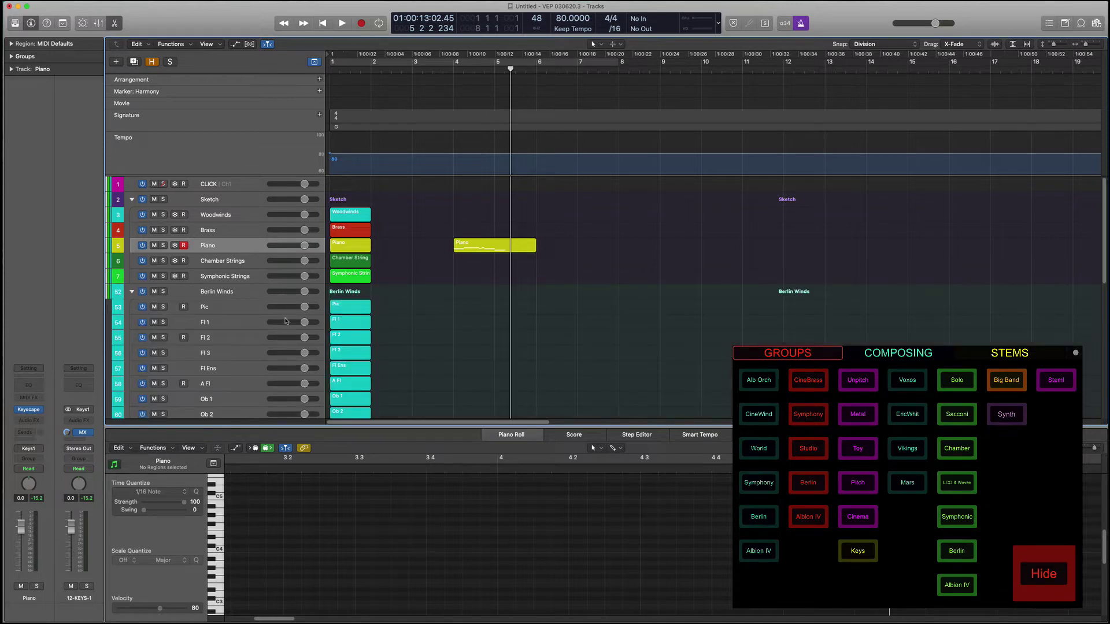
super+click(245, 338)
scroll(246, 445, down, 4)
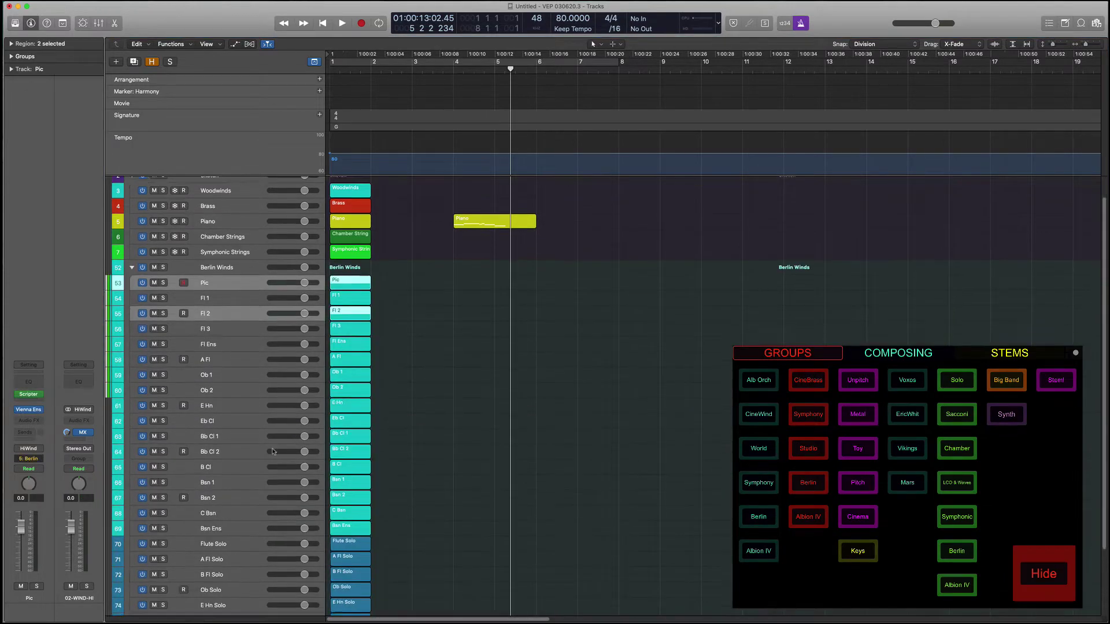
shift+click(235, 585)
scroll(573, 485, up, 3)
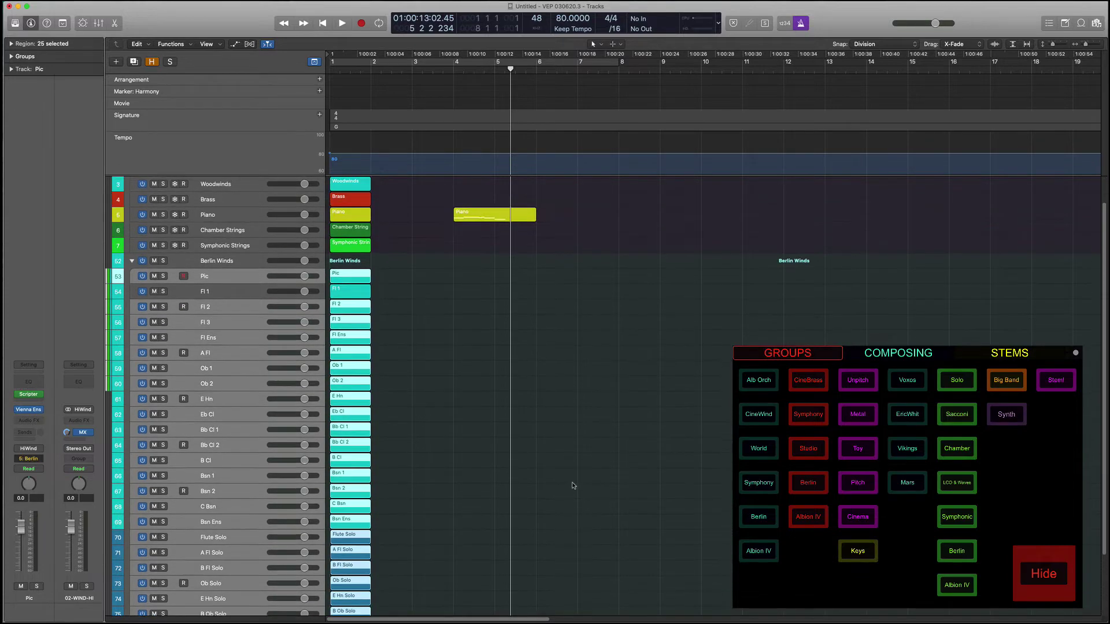
key(ctrl+h)
click(576, 483)
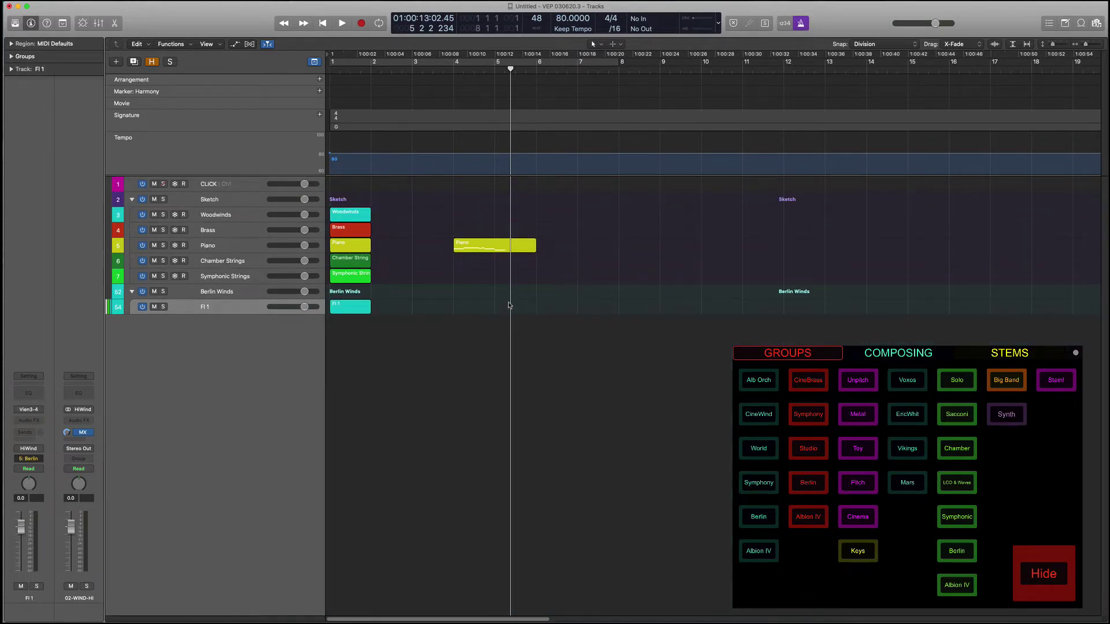
Copy the Piano region at bar 4 to the Fl 1 track with the original muted, and transpose the copied notes up one octave.
drag(495, 250, 496, 316)
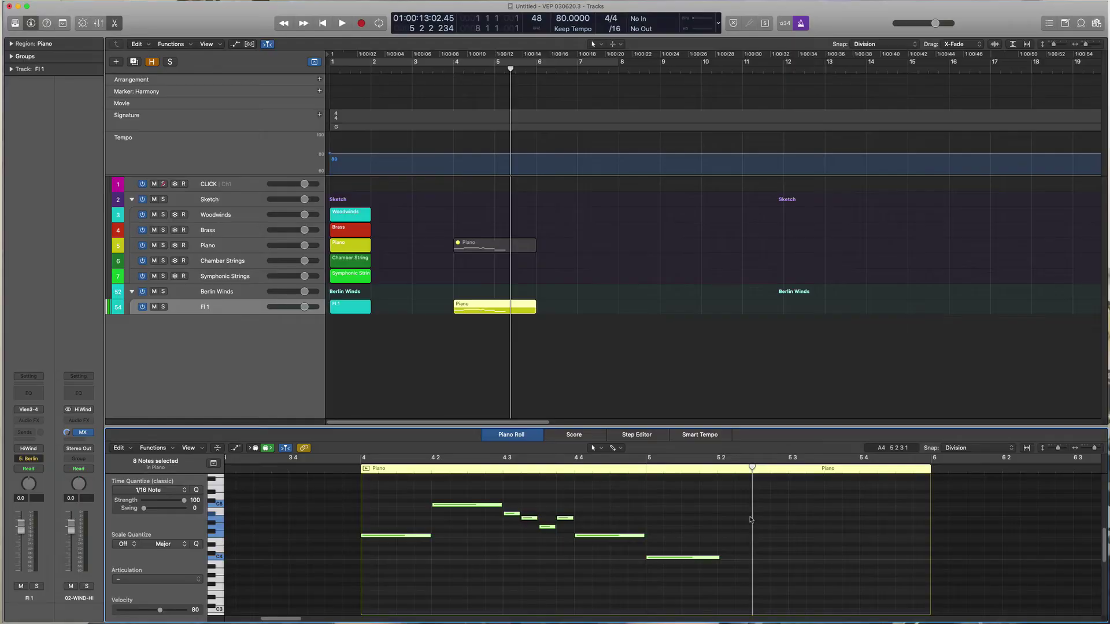
key(alt+shift+Up)
scroll(754, 519, up, 3)
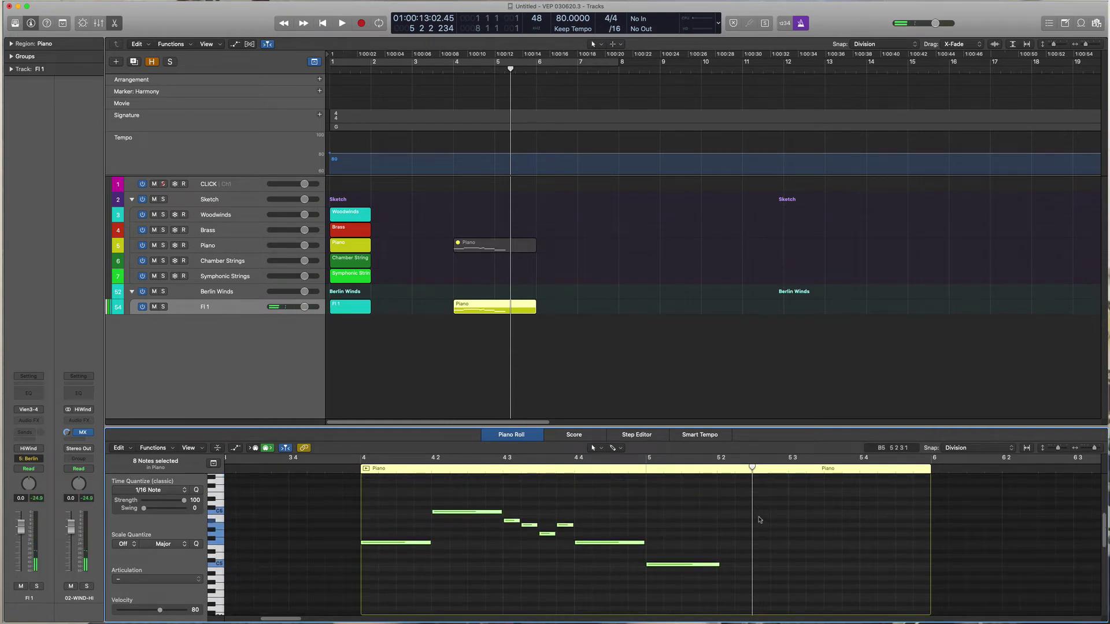
Assign the Romantic Vib & Adaptive articulation to all notes in the Fl 1 region.
key(super+a)
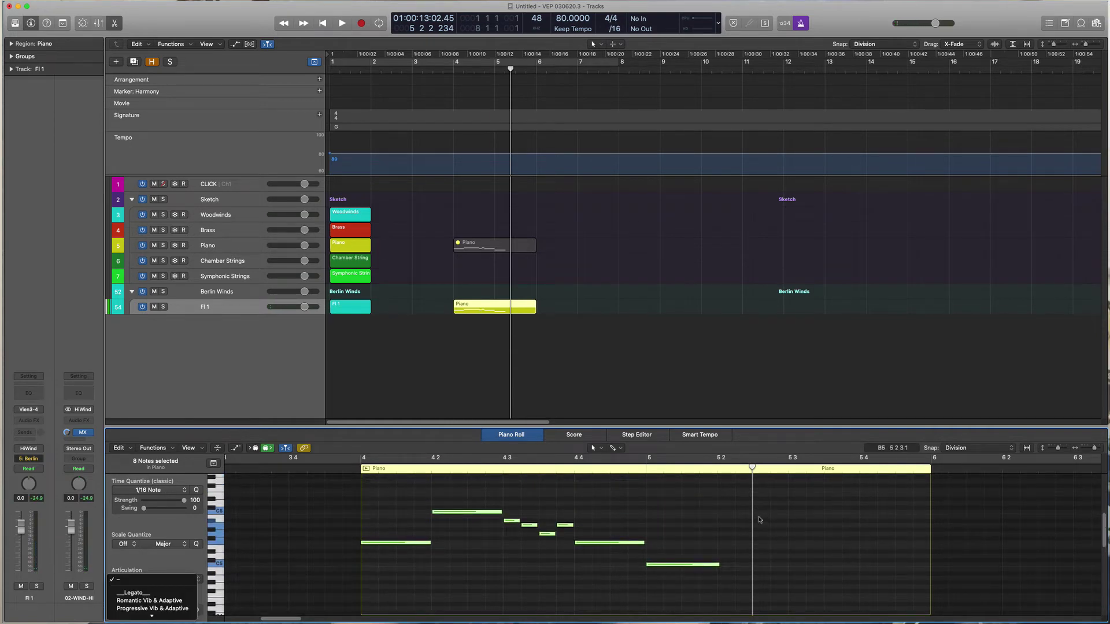
text(st)
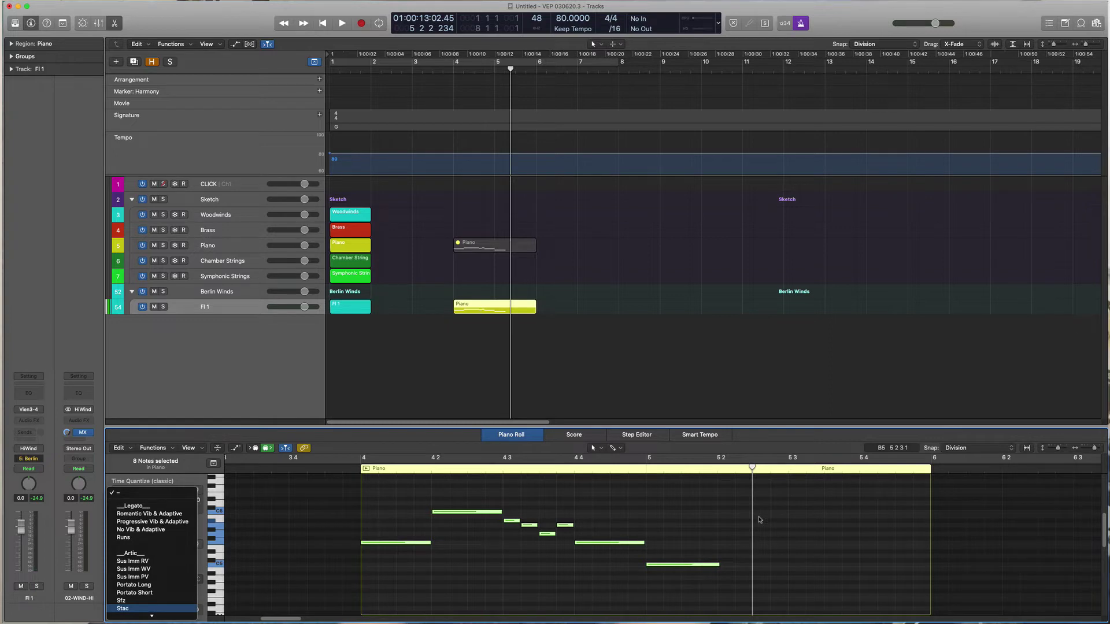
key(Down)
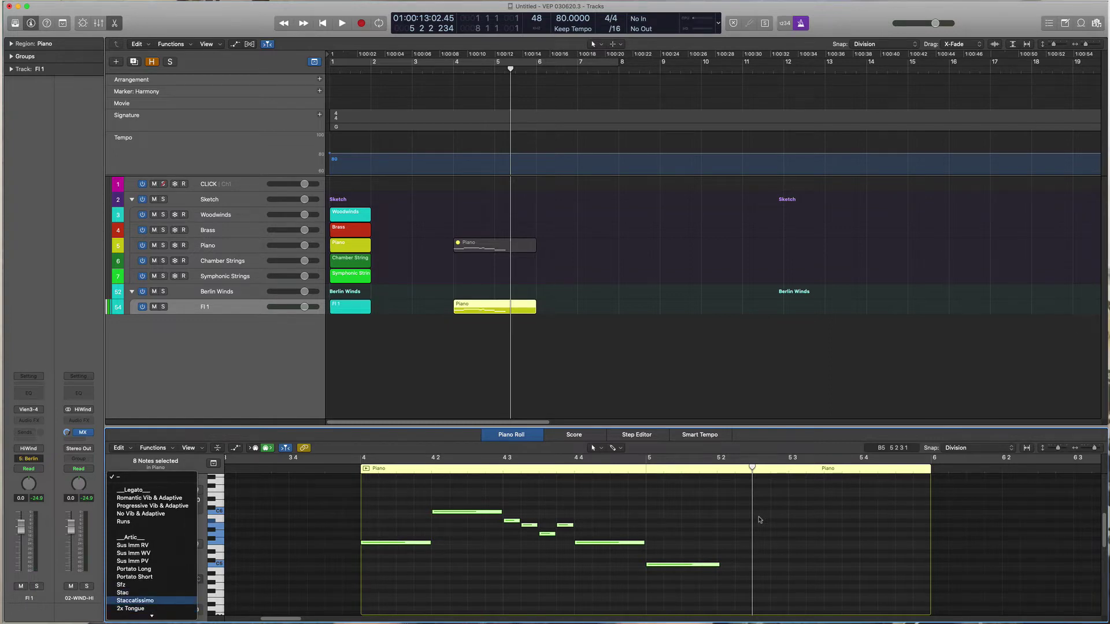
text(r)
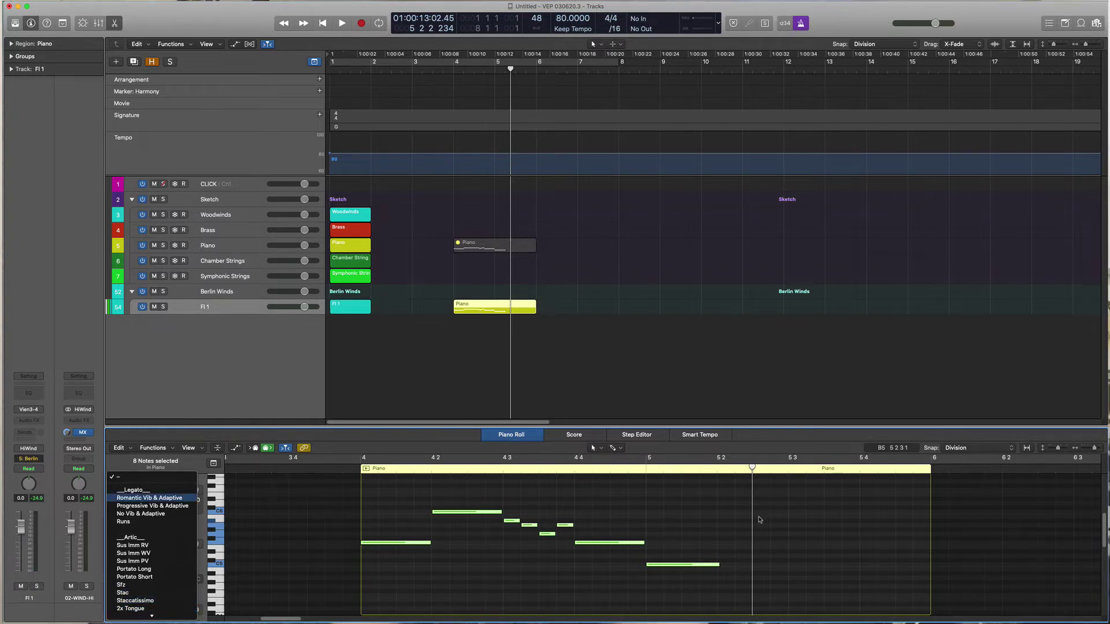
key(Return)
click(383, 512)
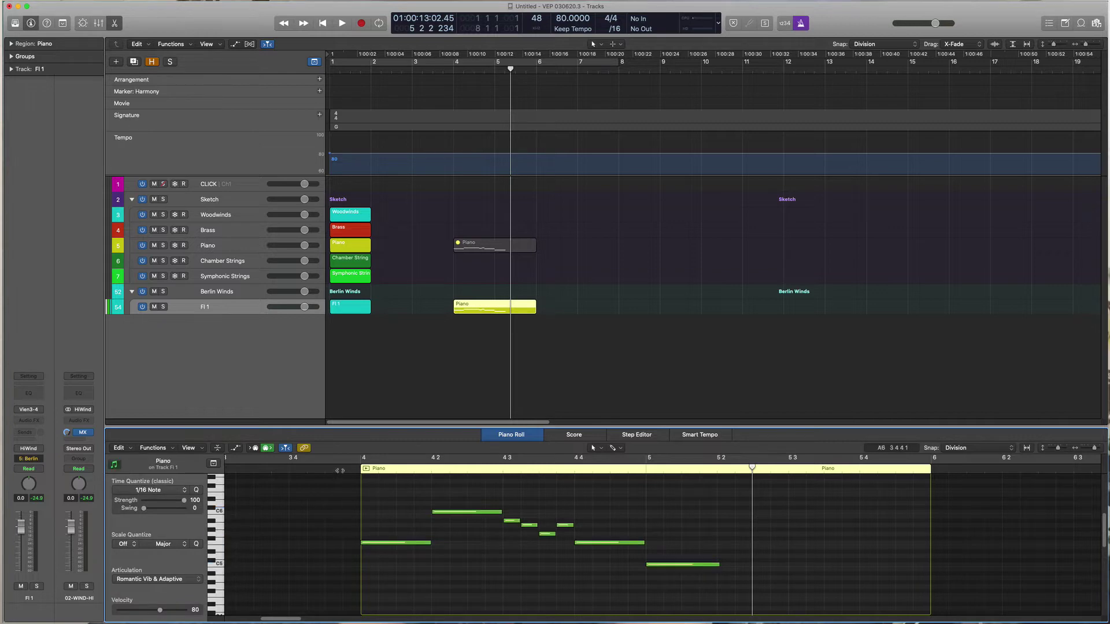
Solo the Fl 1 track and play its region at bar 4.
key(shift+Return)
key(s)
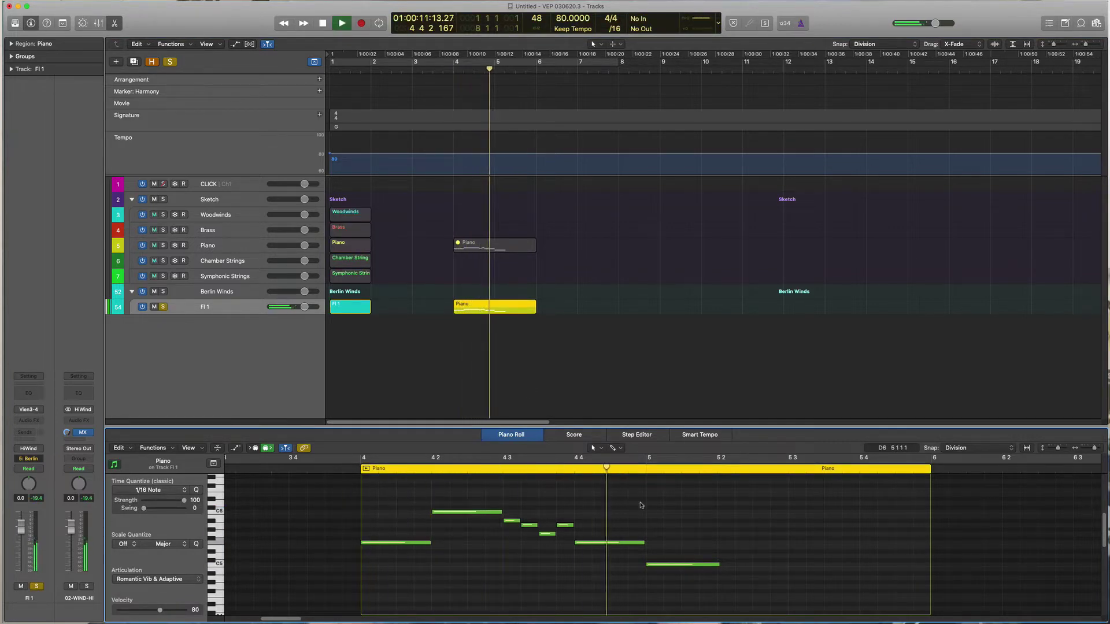
key(space)
Lengthen all notes in the Fl 1 region so neighbouring notes overlap, play them back, and turn off the track's solo.
key(super+a)
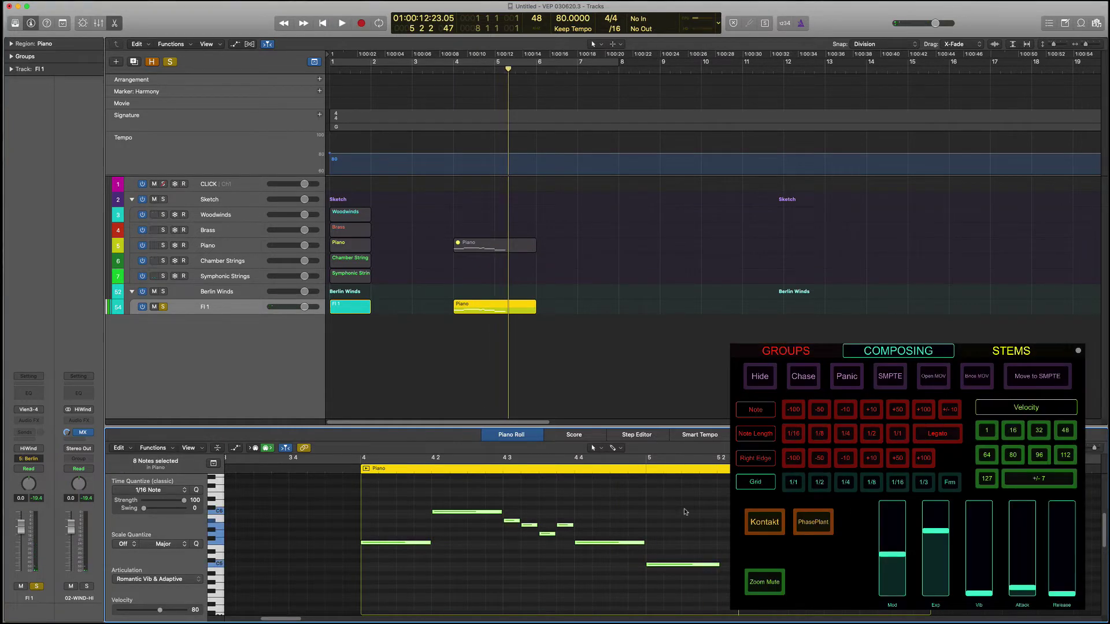
key(alt+shift+Right)
key(shift+space)
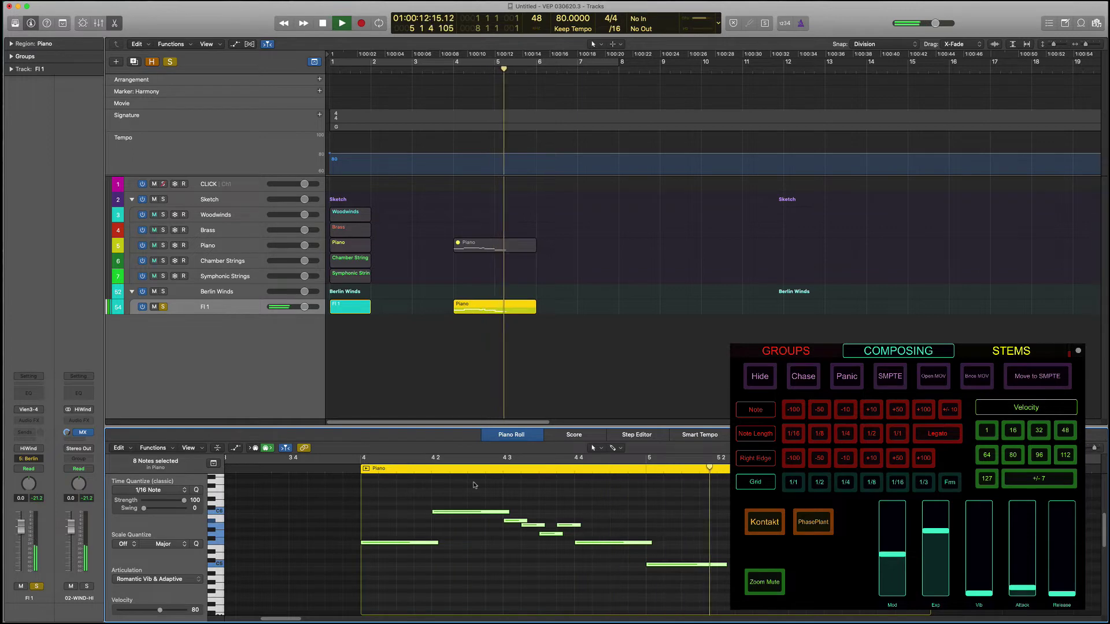
key(space)
key(ctrl+s)
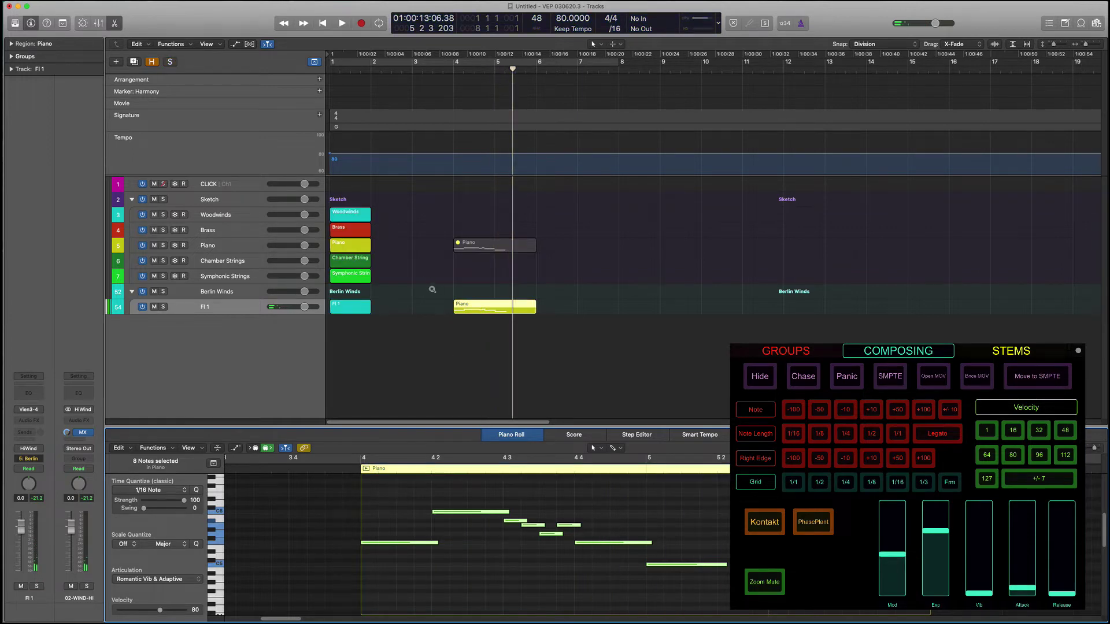
Play from 3 3 1 1 while riding modulation and expression, and capture the controller moves into the Fl 1 region.
key(z)
click(384, 364)
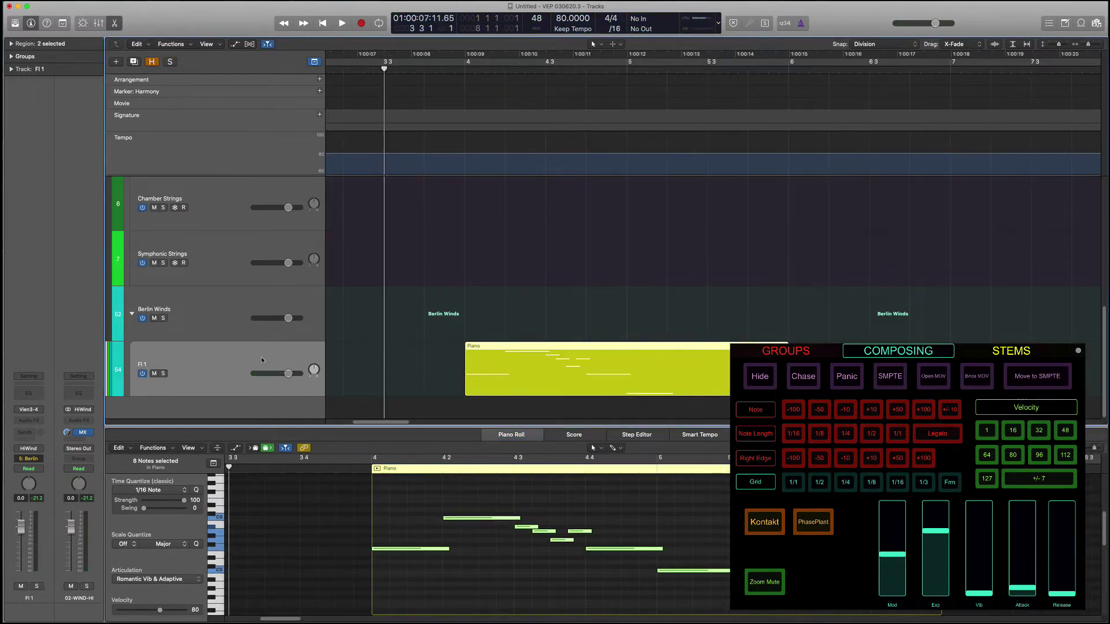
key(space)
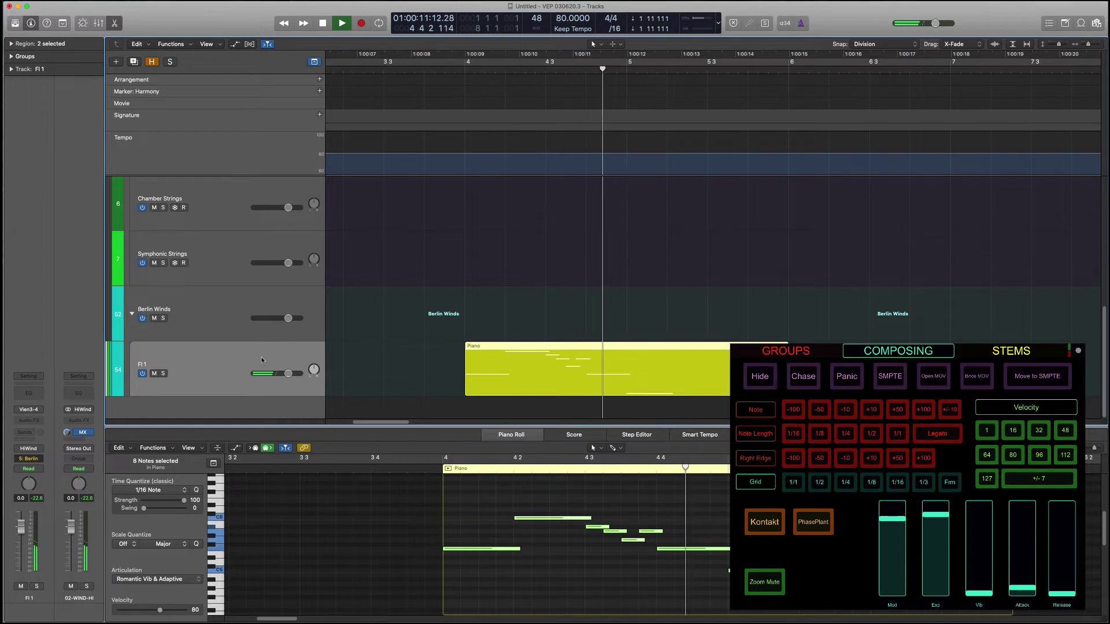
key(shift+r)
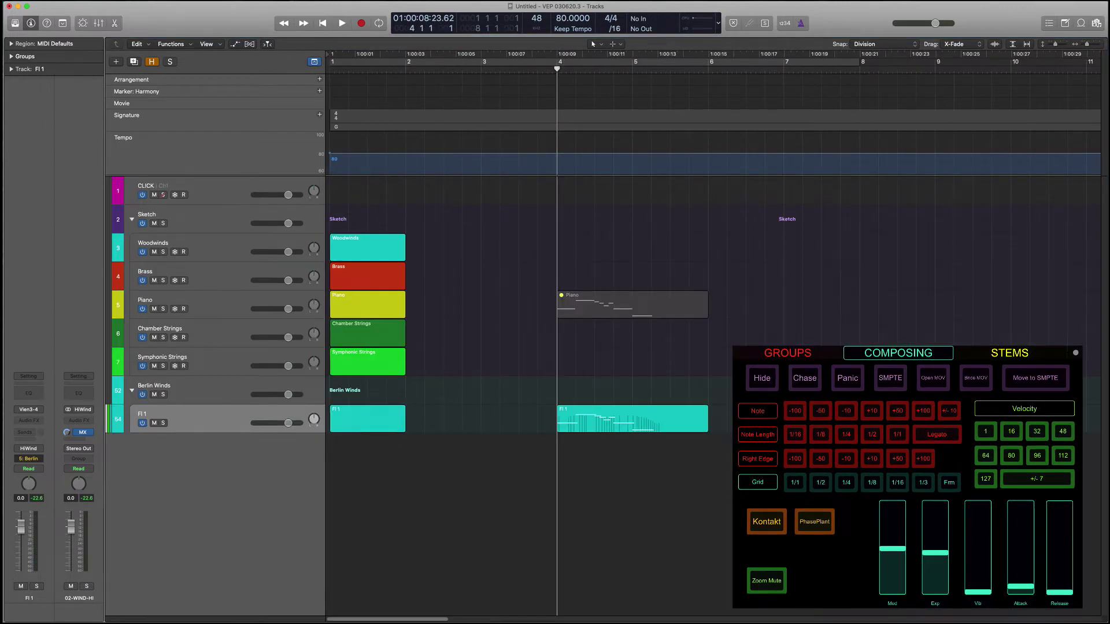
Show the Berlin Brass track group and hide all of its instrument tracks except Hn 4.
click(787, 353)
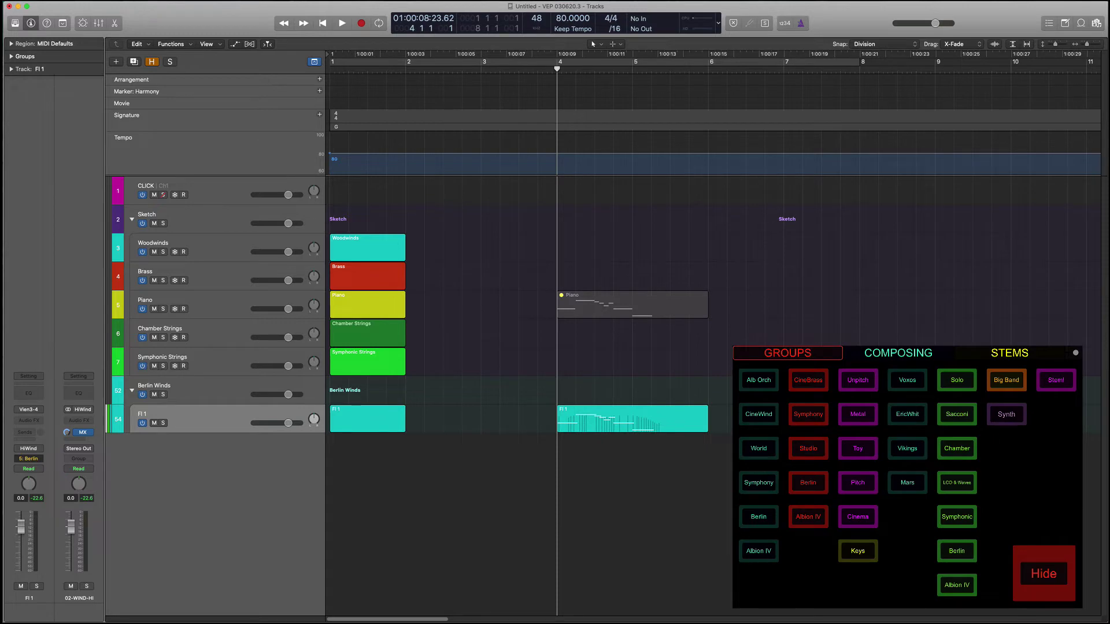
click(808, 483)
scroll(1074, 223, down, 6)
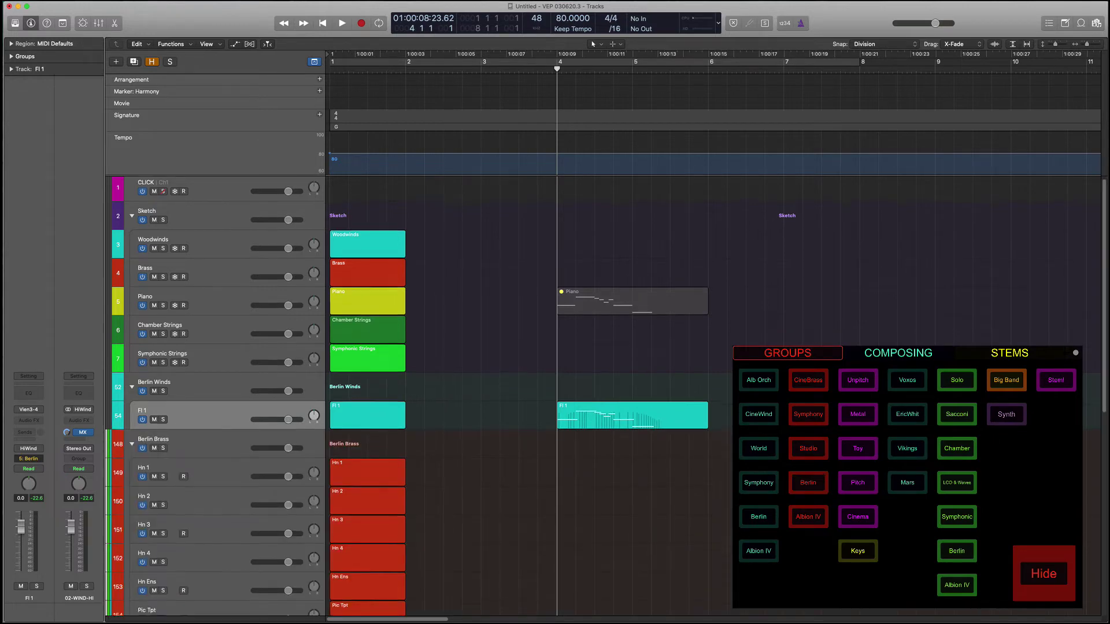
click(1052, 46)
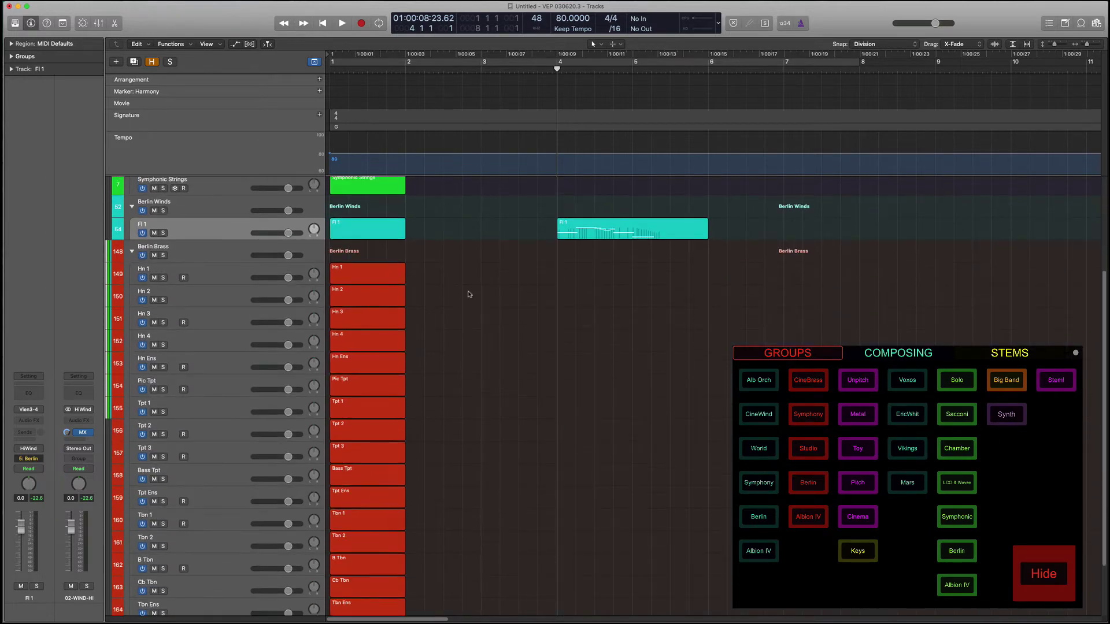
click(205, 274)
shift+click(202, 318)
super+click(203, 367)
scroll(203, 370, down, 2)
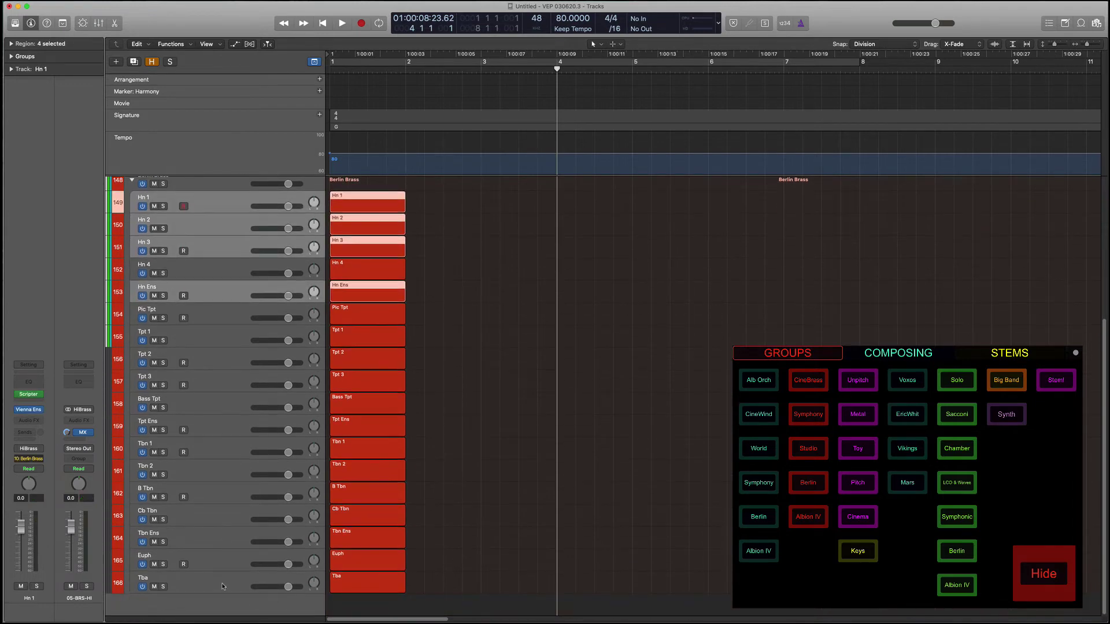
shift+click(223, 575)
key(super+BackSpace)
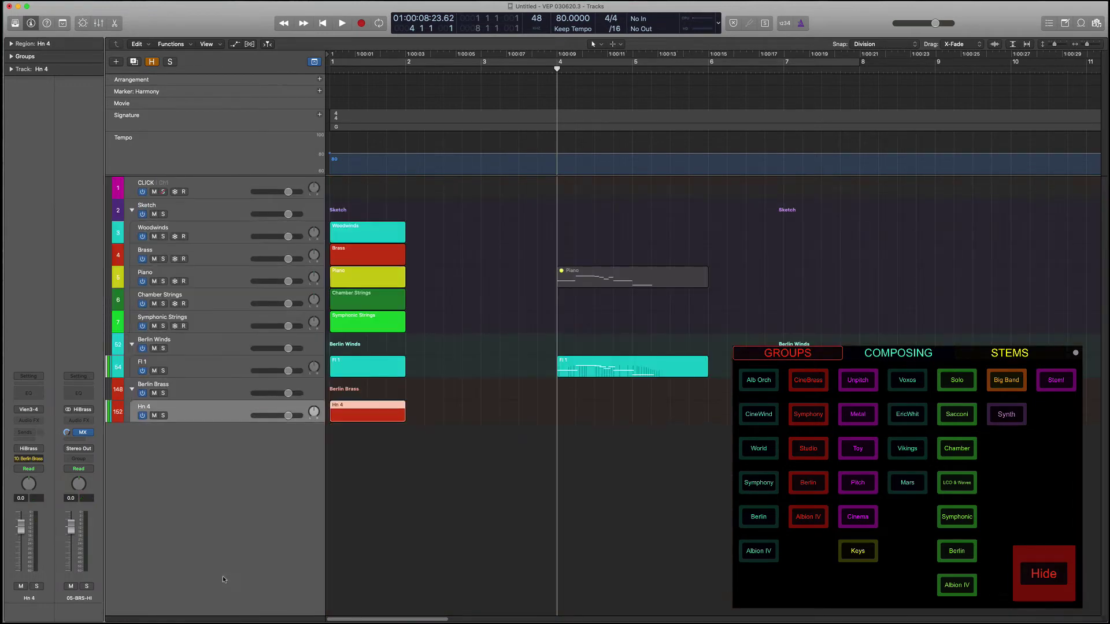
Copy the Fl 1 region at bar 4 to the Hn 4 track and transpose all copied notes down two octaves.
drag(635, 373, 635, 417)
key(p)
key(super+a)
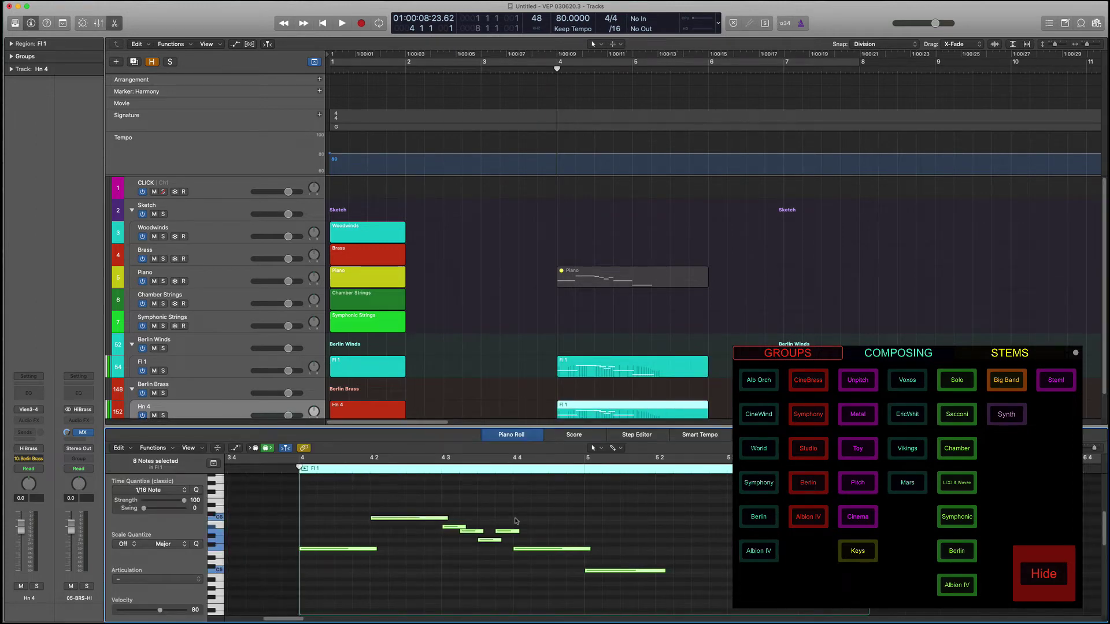
key(alt+shift+Down)
key(alt+shift+Down)
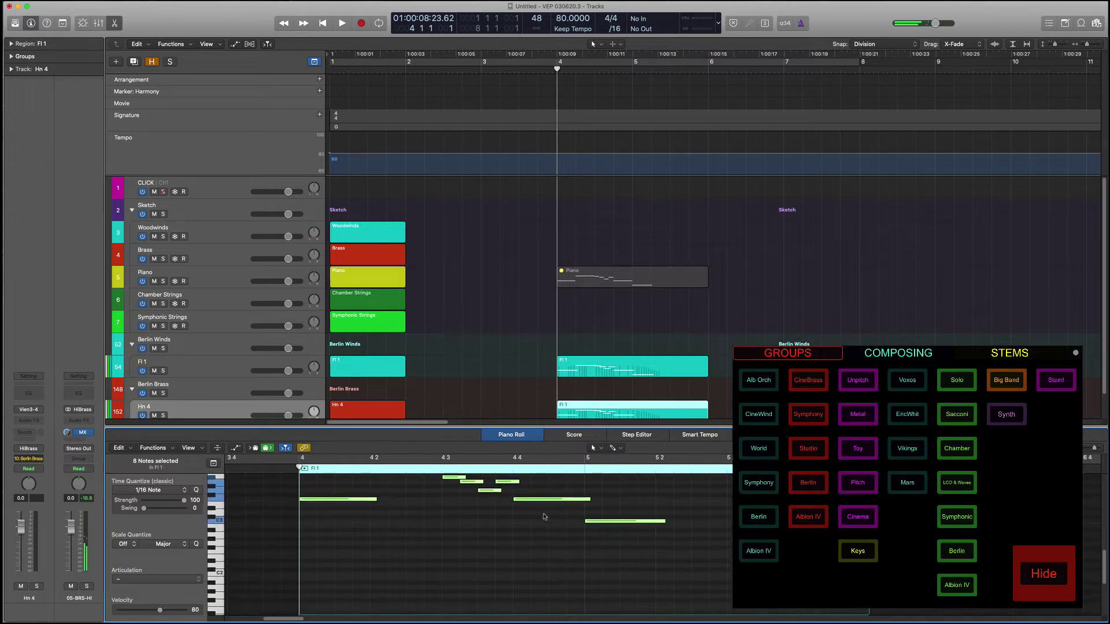
scroll(544, 517, up, 3)
Assign the Automatic Legato Slurred articulation to all notes of the copied horn region and close the note editor.
key(ctrl+a)
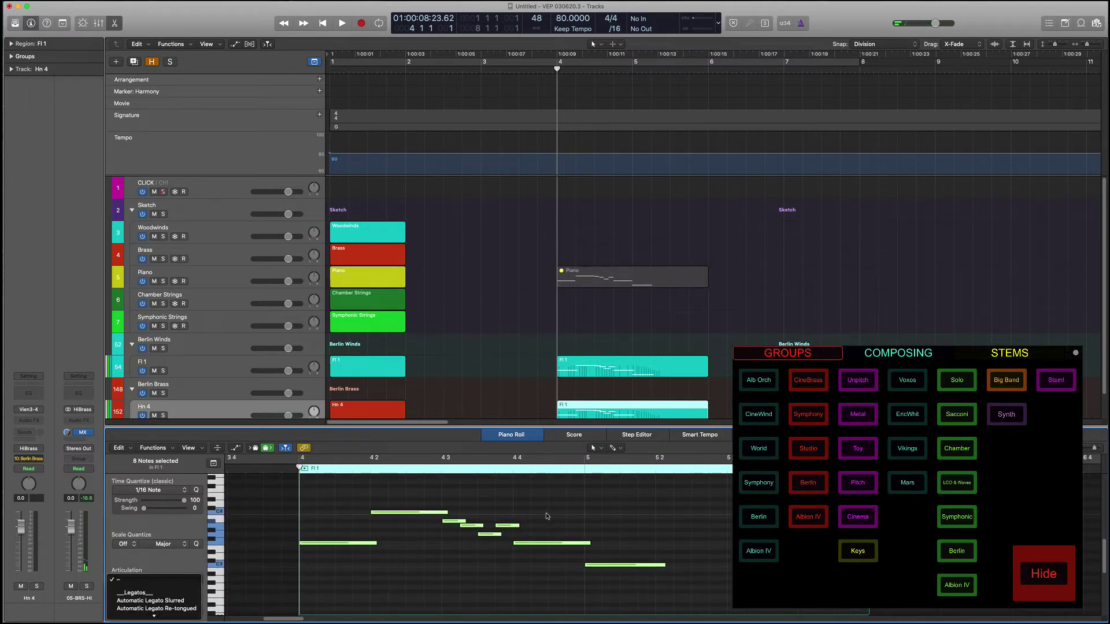
key(Down)
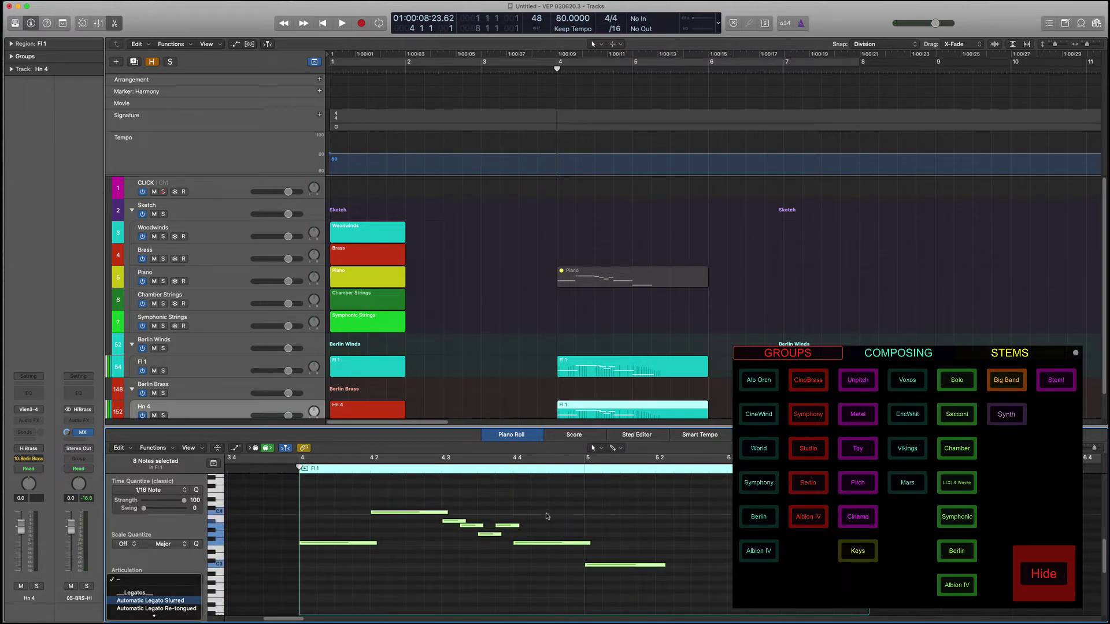
key(Return)
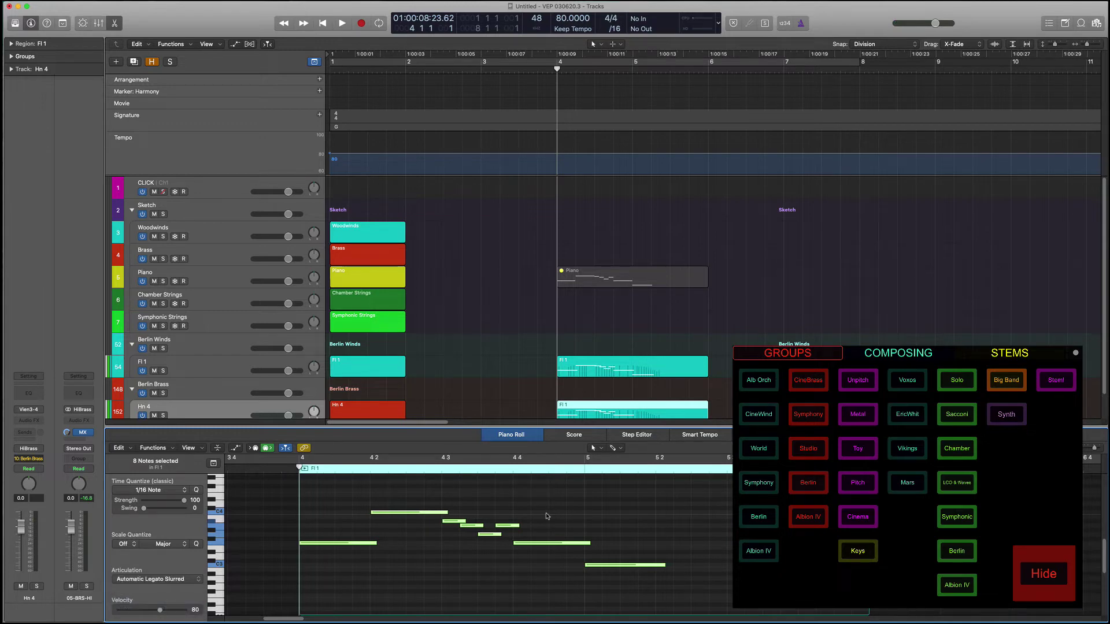
key(p)
key(p)
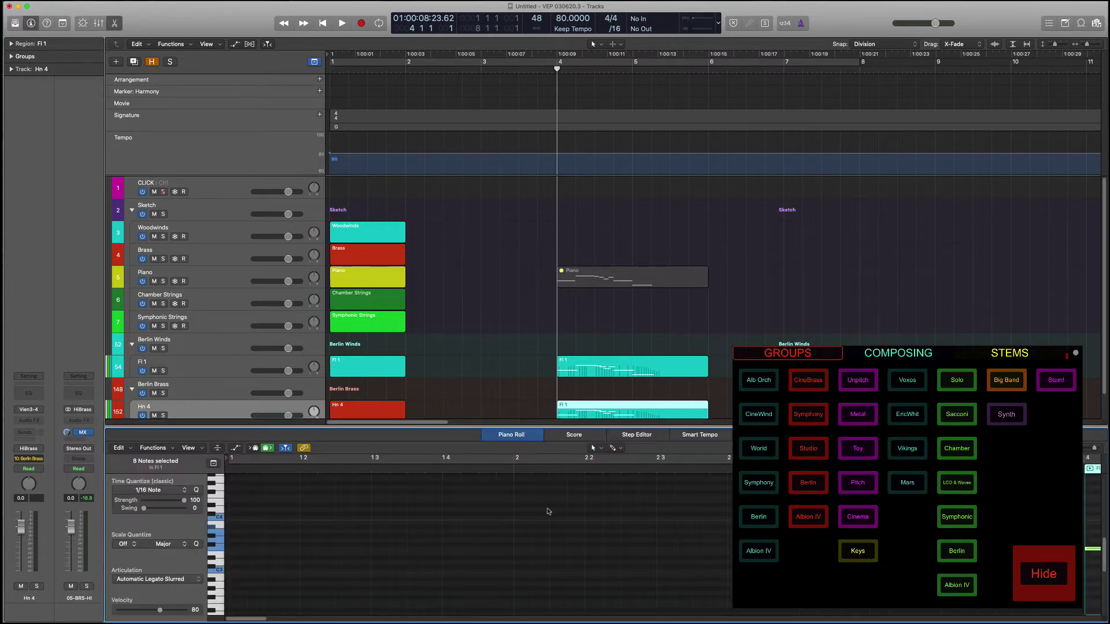
key(p)
Name and colour all regions after their tracks, and play the flute and horn parts together.
key(super+a)
key(space)
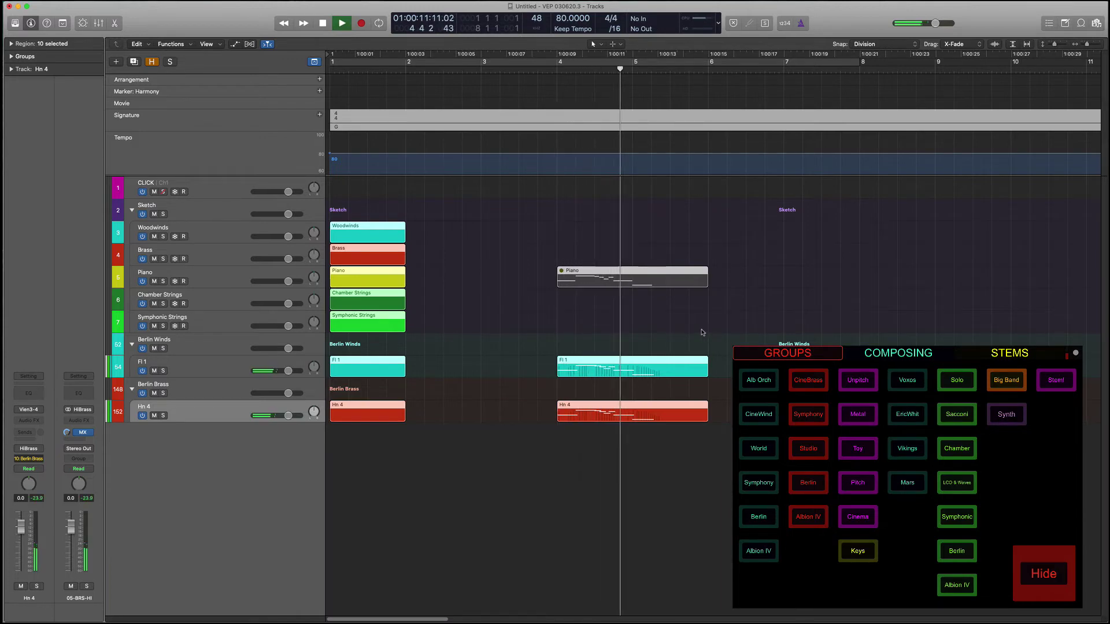
key(space)
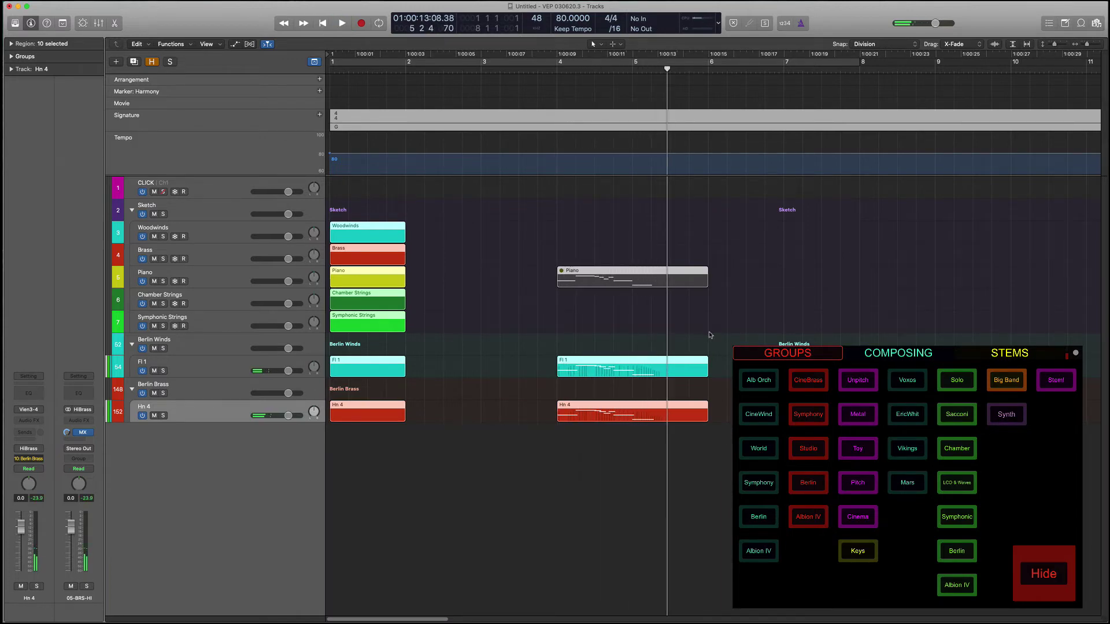
click(811, 336)
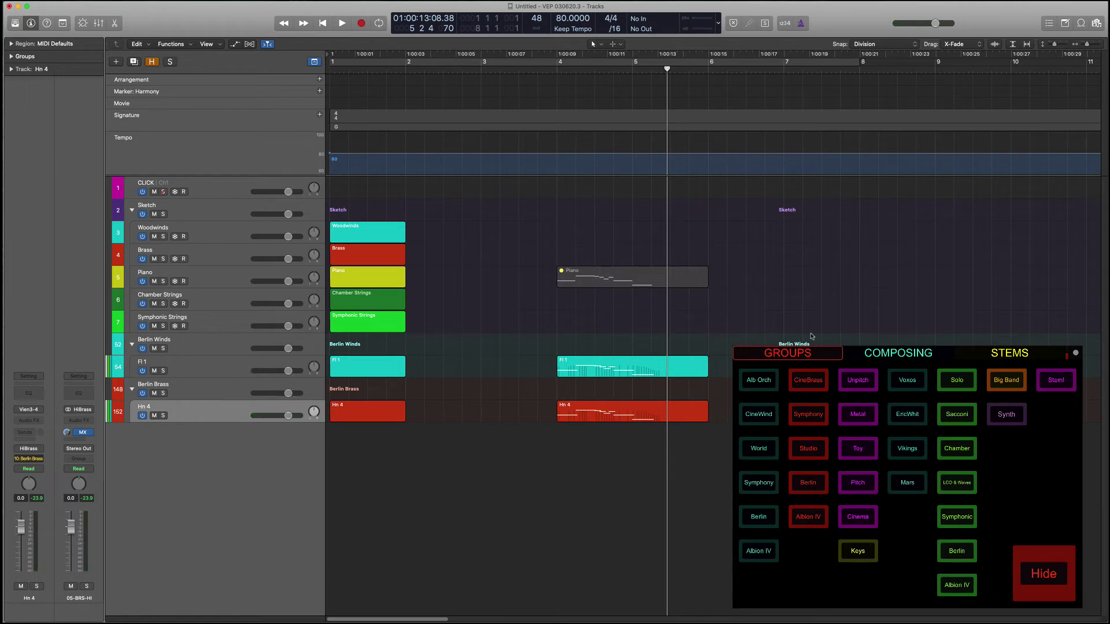
Show the Berlin Strings track group and hide all of its instrument tracks except Vn 1.
key(h)
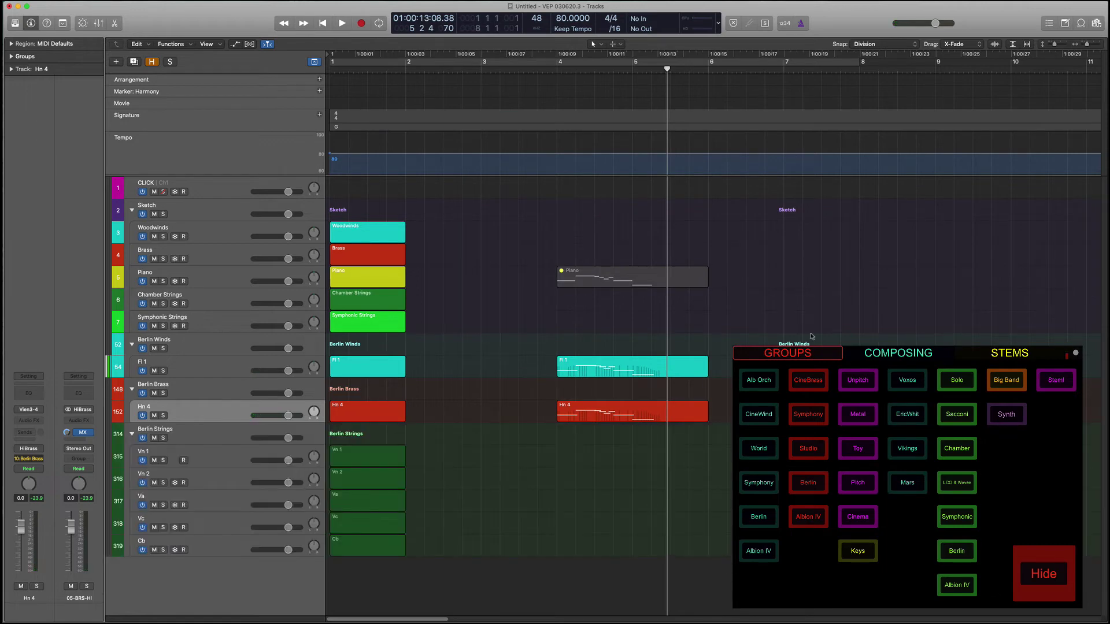
click(208, 471)
shift+click(224, 545)
key(ctrl+h)
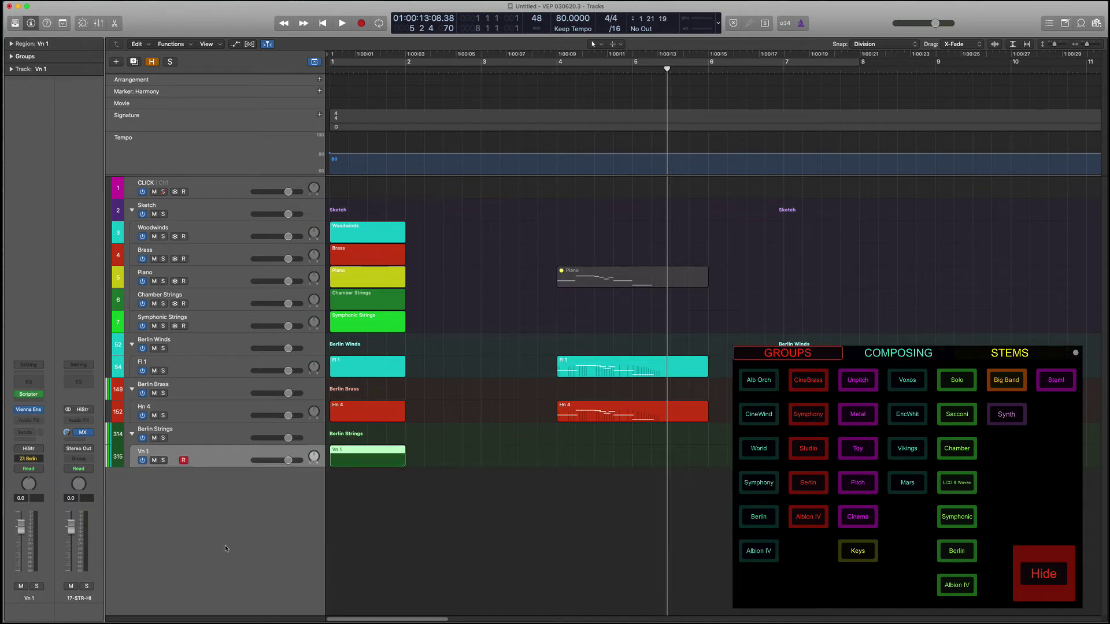
Set the Vn 1 track's articulation to Spic and close the note editor.
key(p)
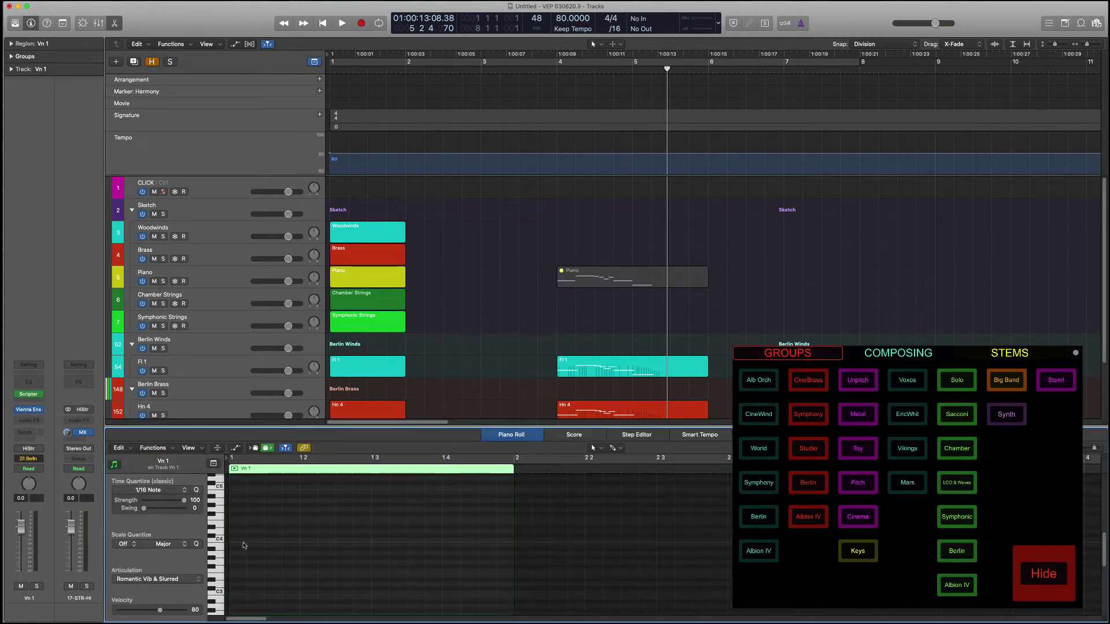
key(super+a)
text(sp)
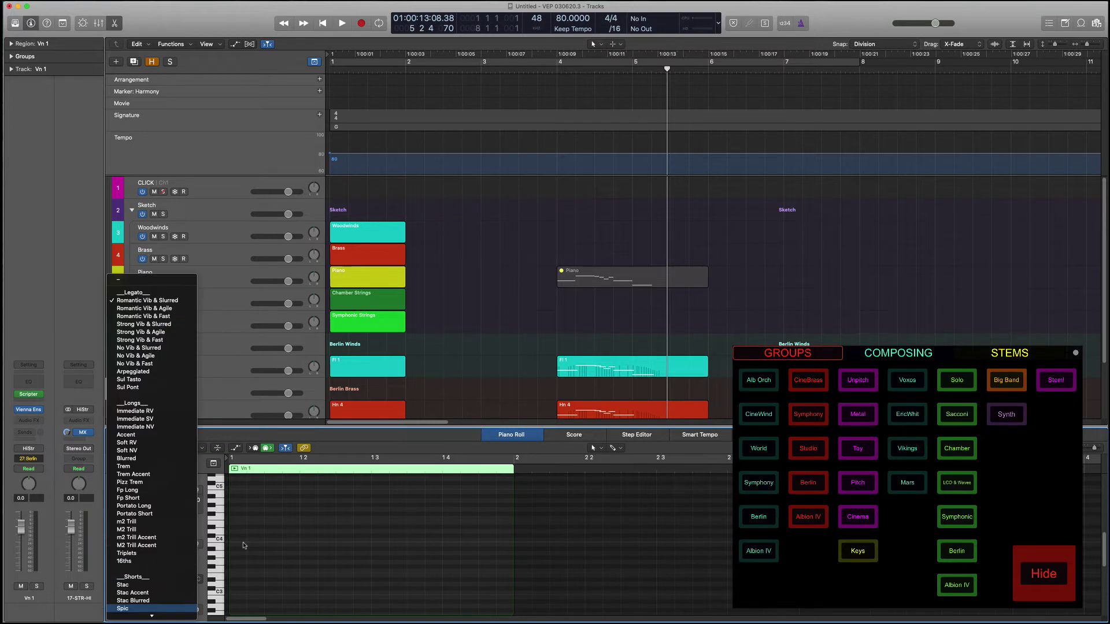
key(Return)
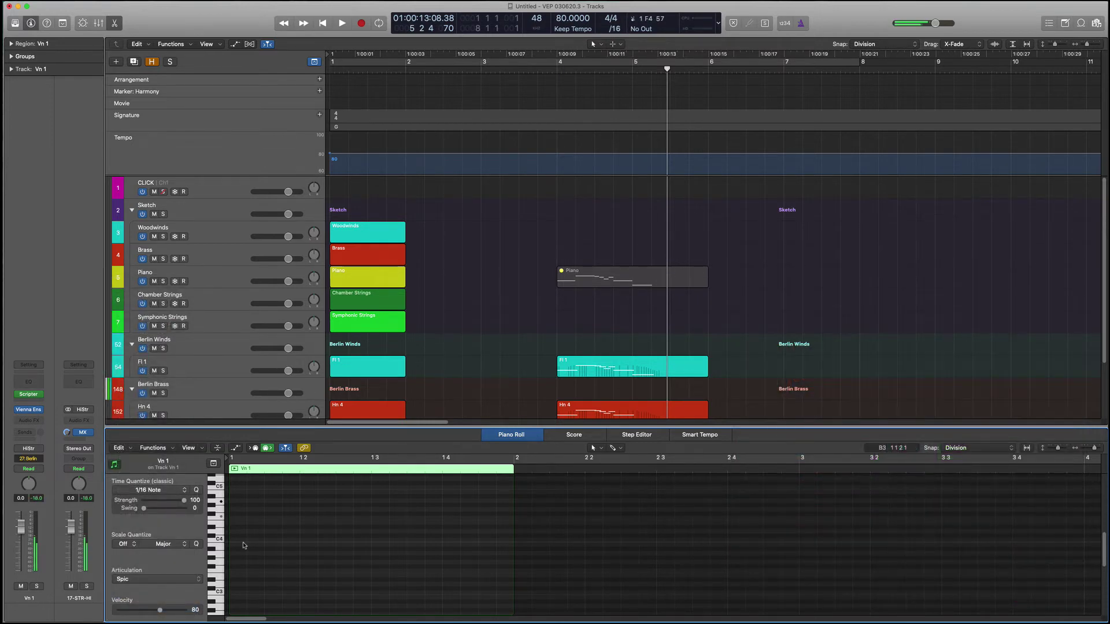
key(p)
Play along on Vn 1 with the flute and horn up to bar 6, and capture the performance as a recording.
key(space)
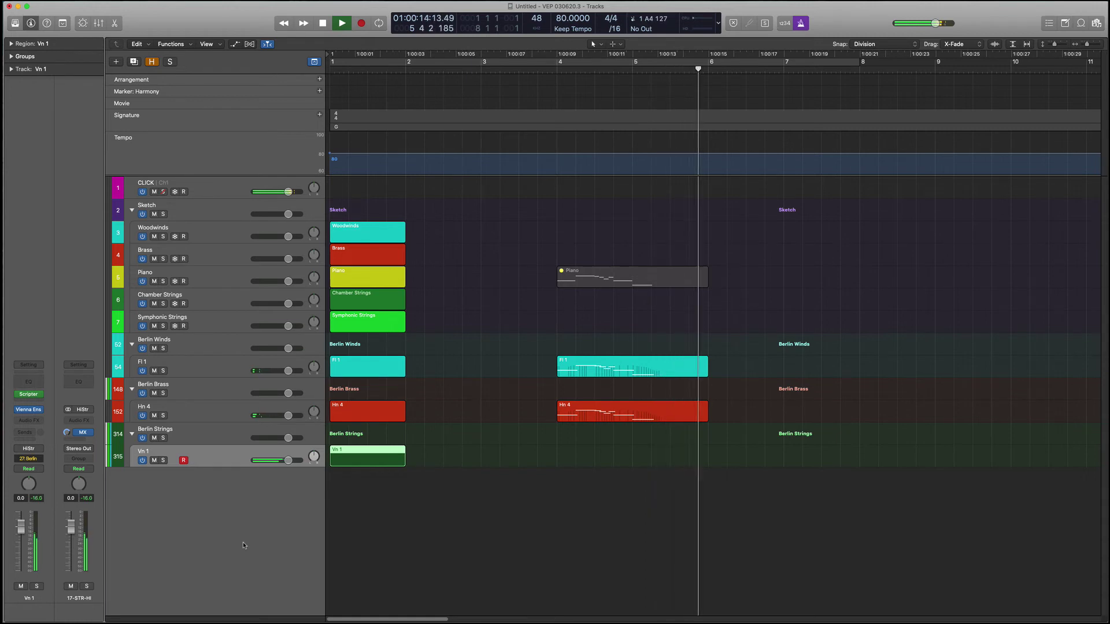
key(space)
key(shift+r)
Quantize all notes of the captured Vn 1 region to 1/16 notes and make their lengths equal.
key(p)
scroll(489, 508, right, 5)
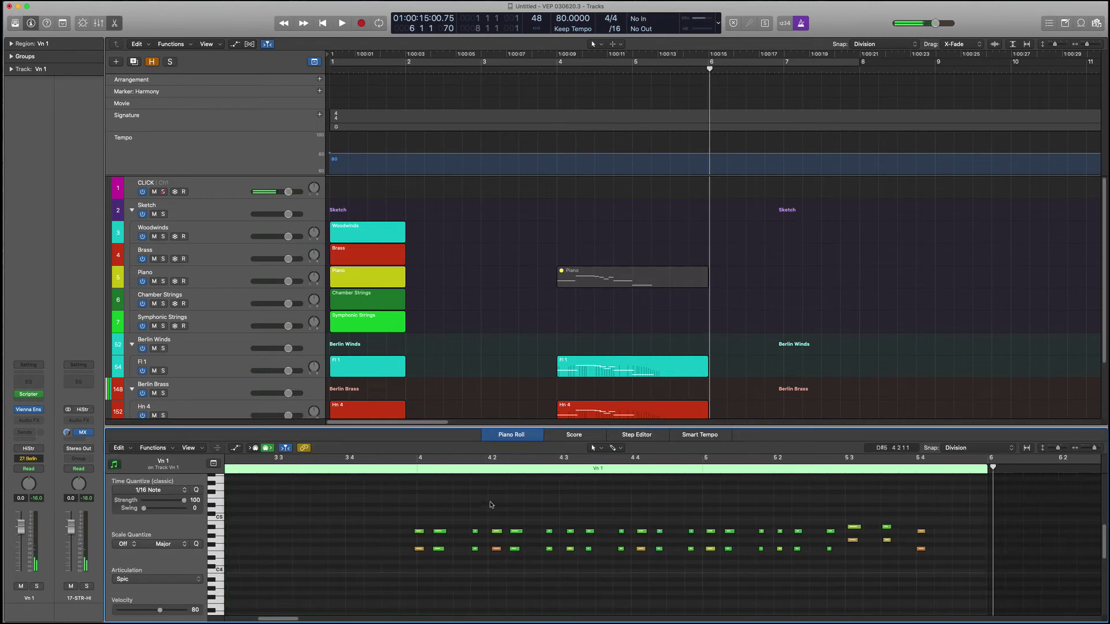
key(super+a)
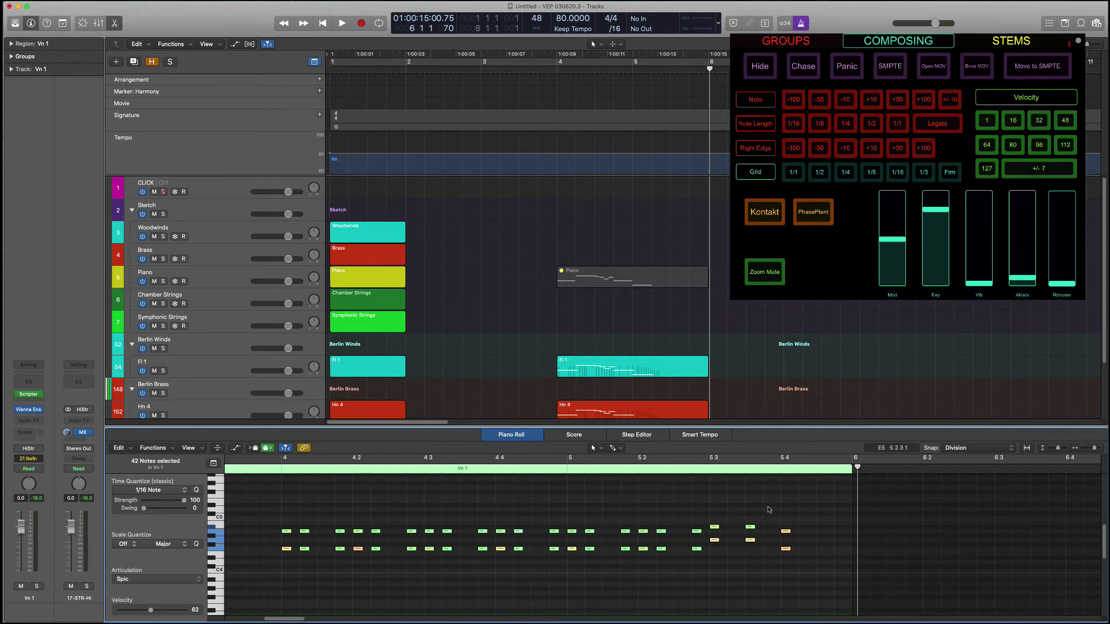
Assign the Stac articulation to the four Vn 1 notes starting at beat 5 3.
drag(710, 507, 756, 549)
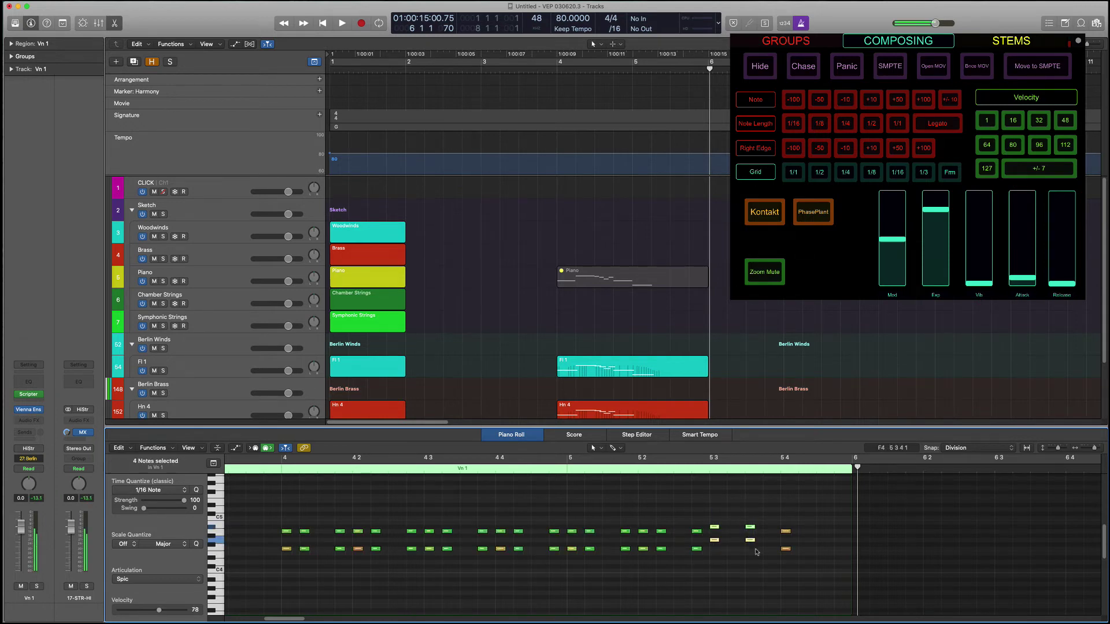
key(super+a)
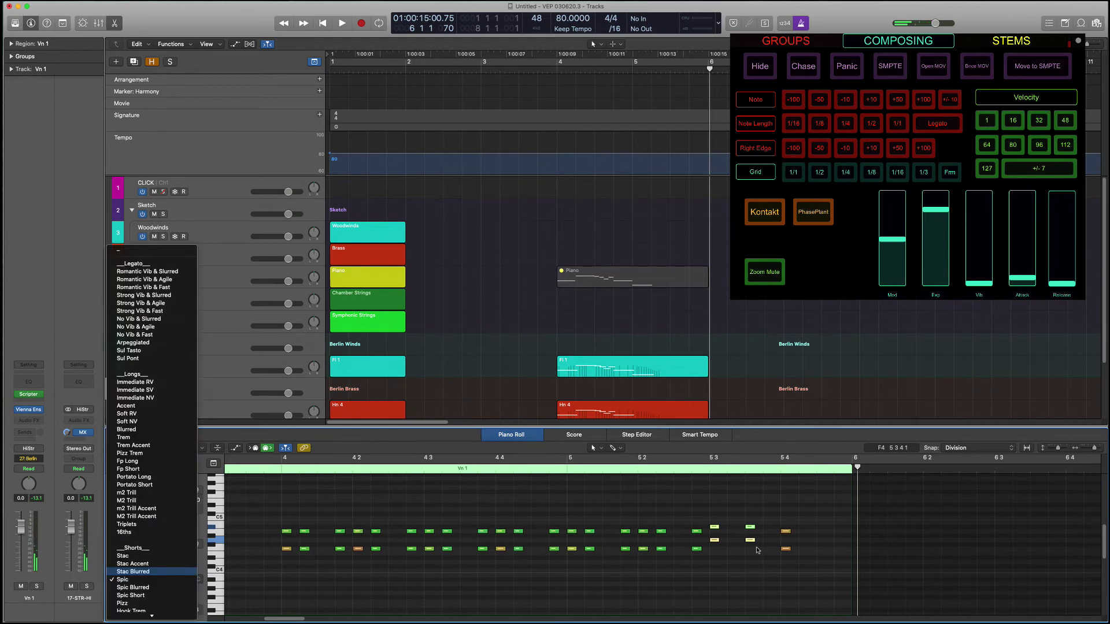
key(Up)
key(Up)
key(Return)
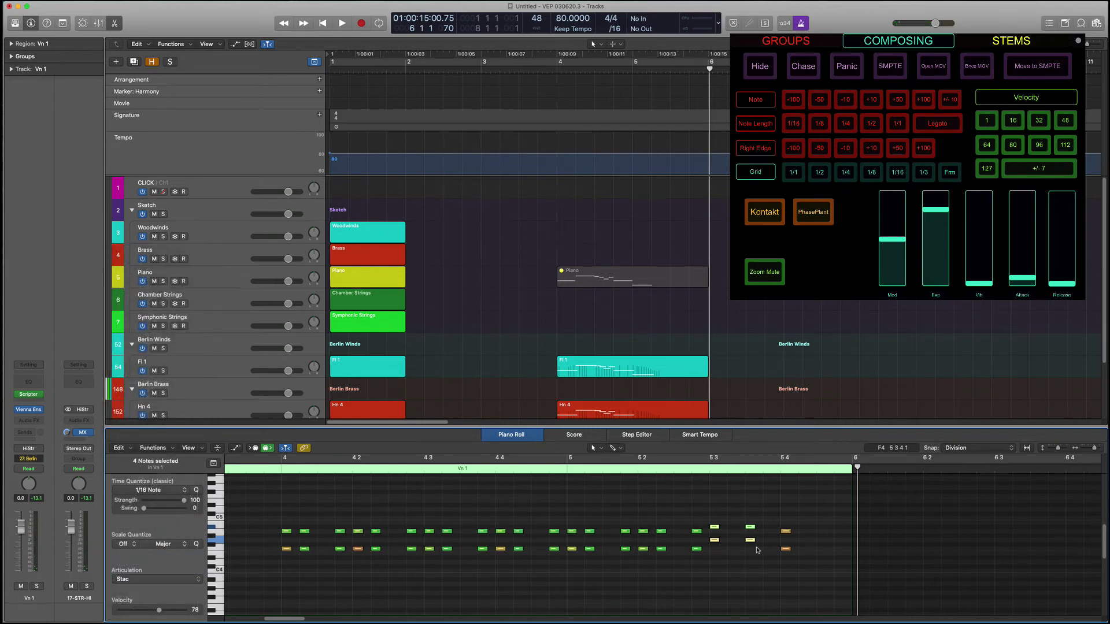
Assign the Pizz articulation to the last two Vn 1 notes at beat 5 4.
drag(775, 524, 790, 556)
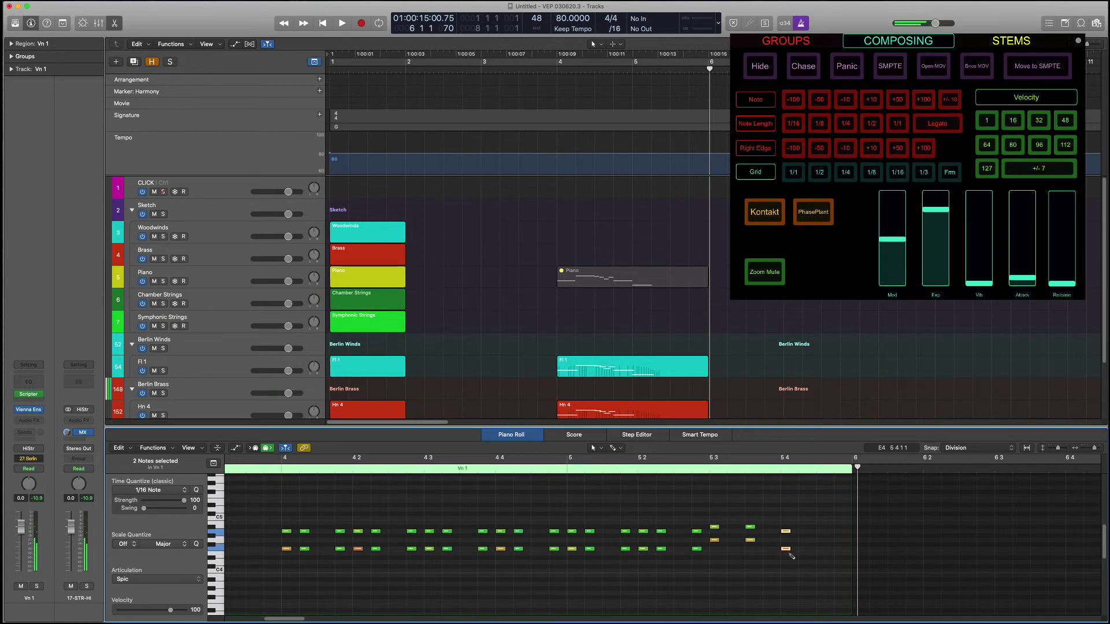
key(super+a)
text(pizz)
key(Return)
Close the Vn 1 note editor, lower the Vn 1 track volume to -4.9, and play back the flute, horn and violin together.
drag(772, 502, 746, 549)
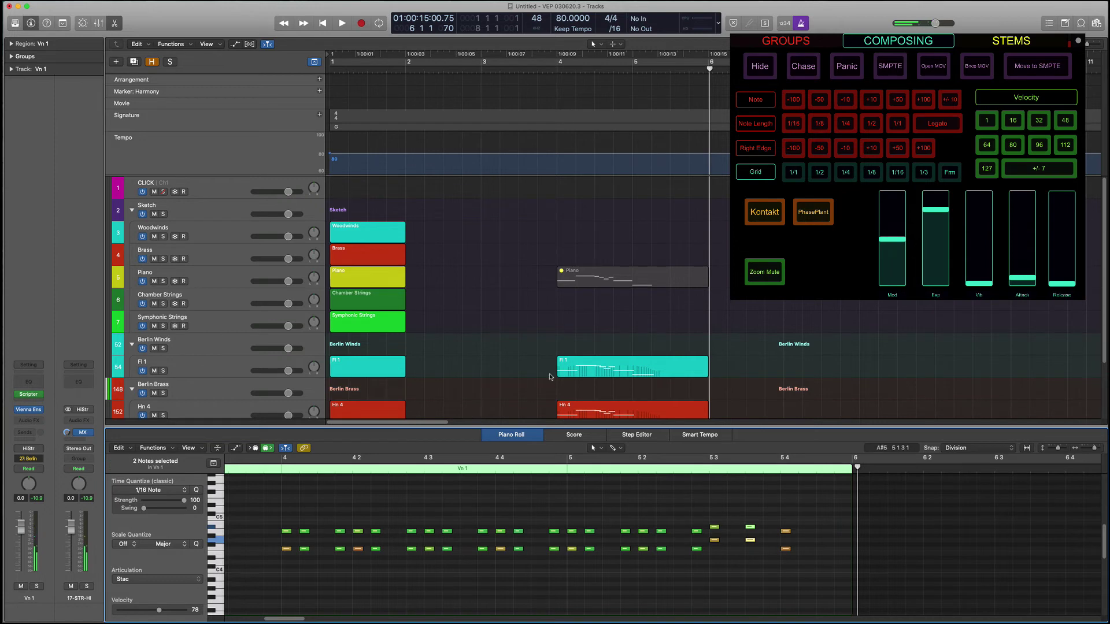
key(p)
click(538, 365)
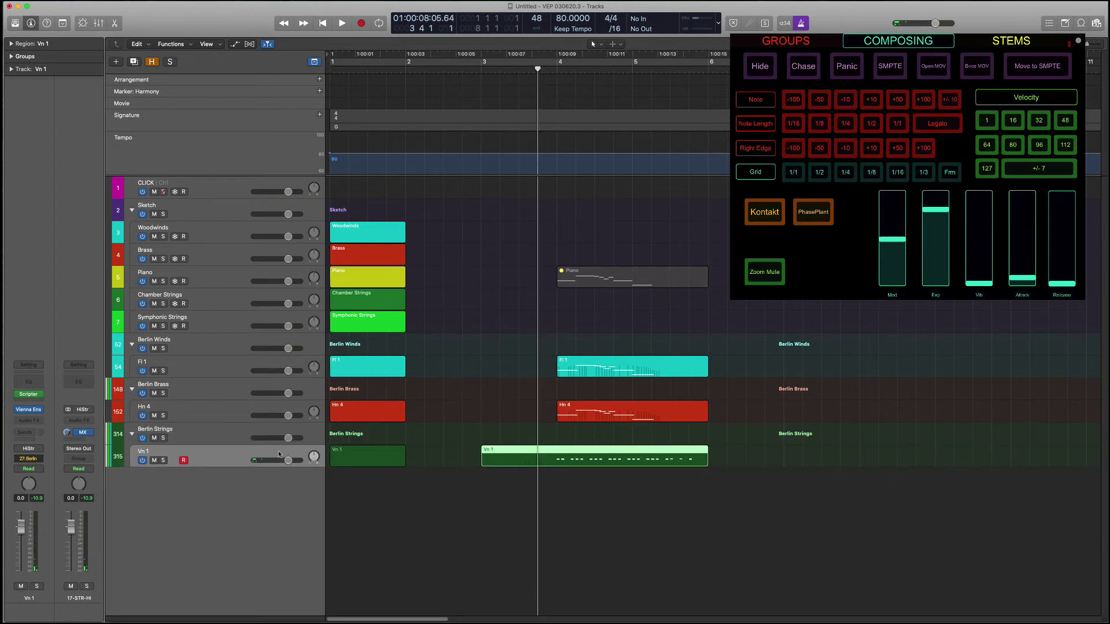
click(458, 366)
key(space)
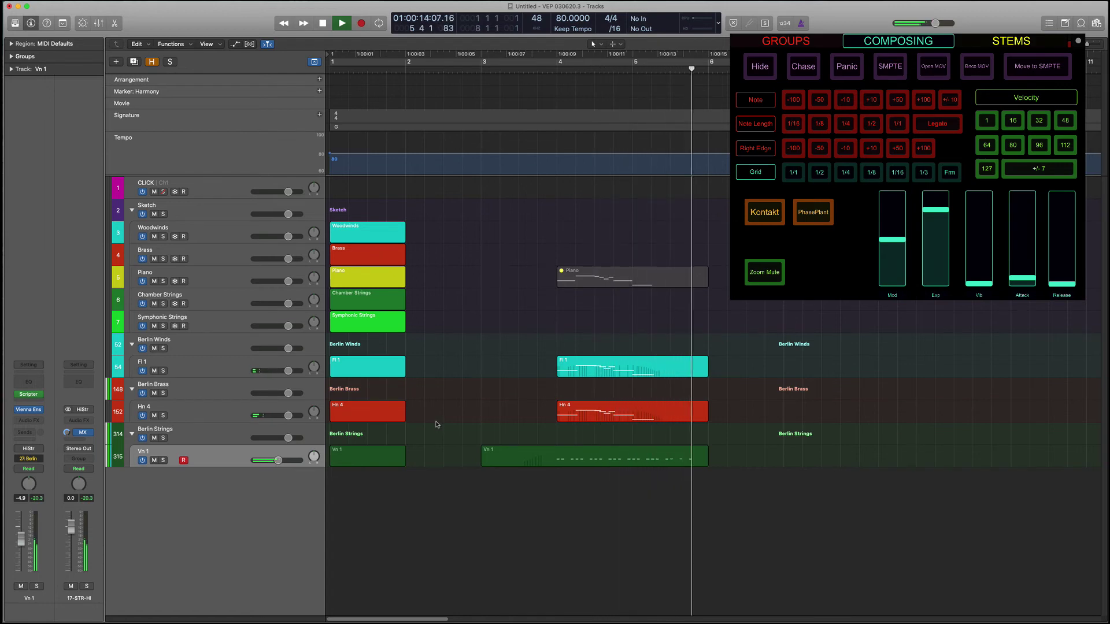
key(space)
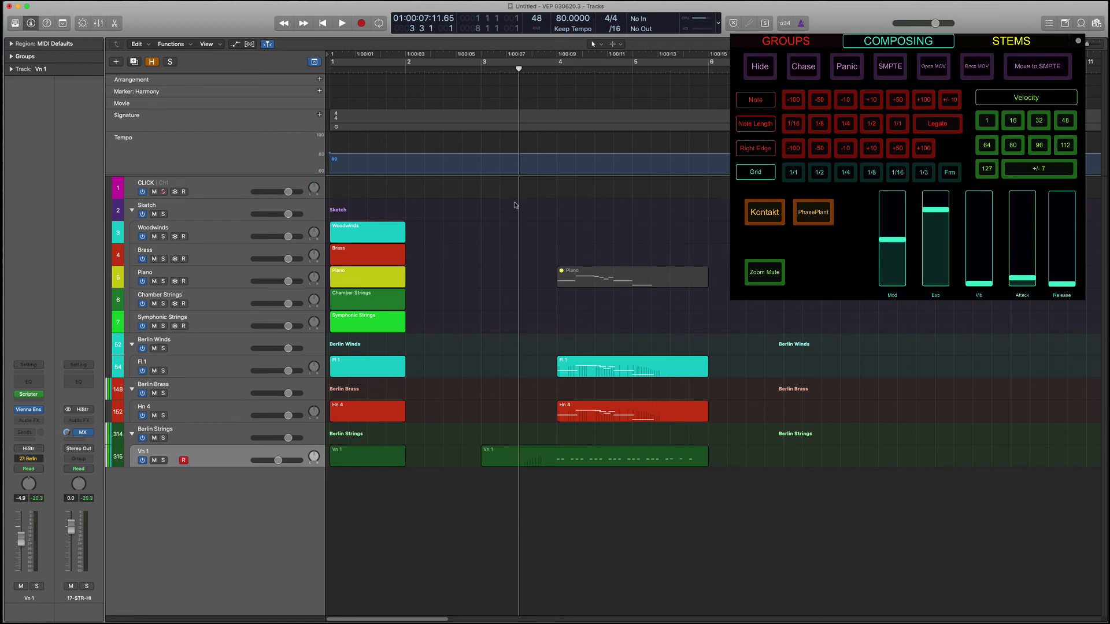
Record the arrangement from bar 2 onto all the armed __AUDIO PRINT__ stem tracks.
click(416, 195)
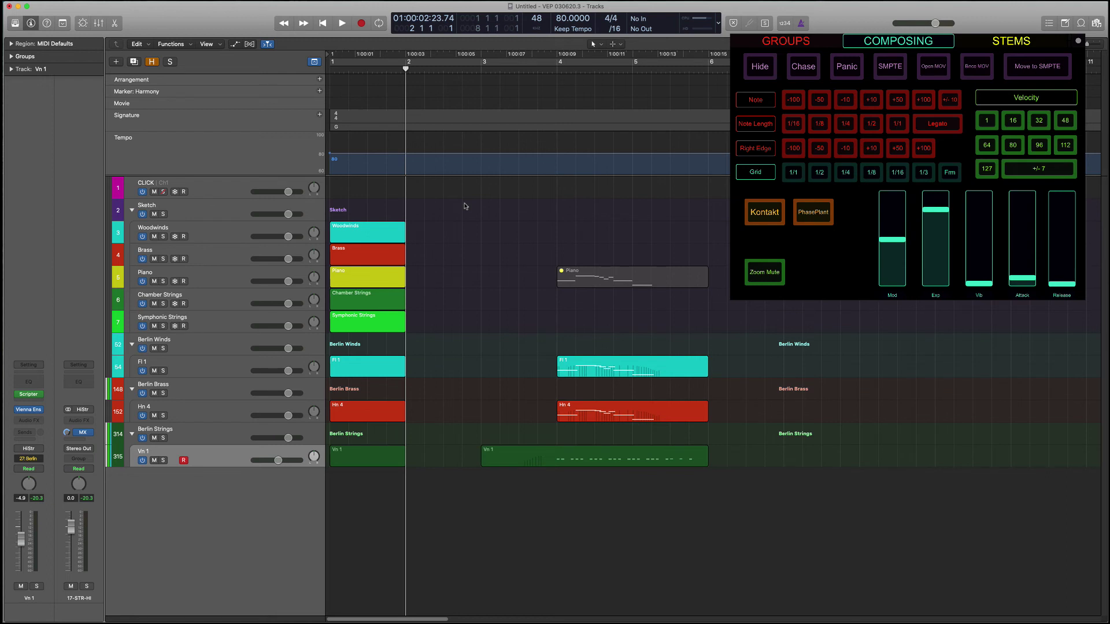
key(comma)
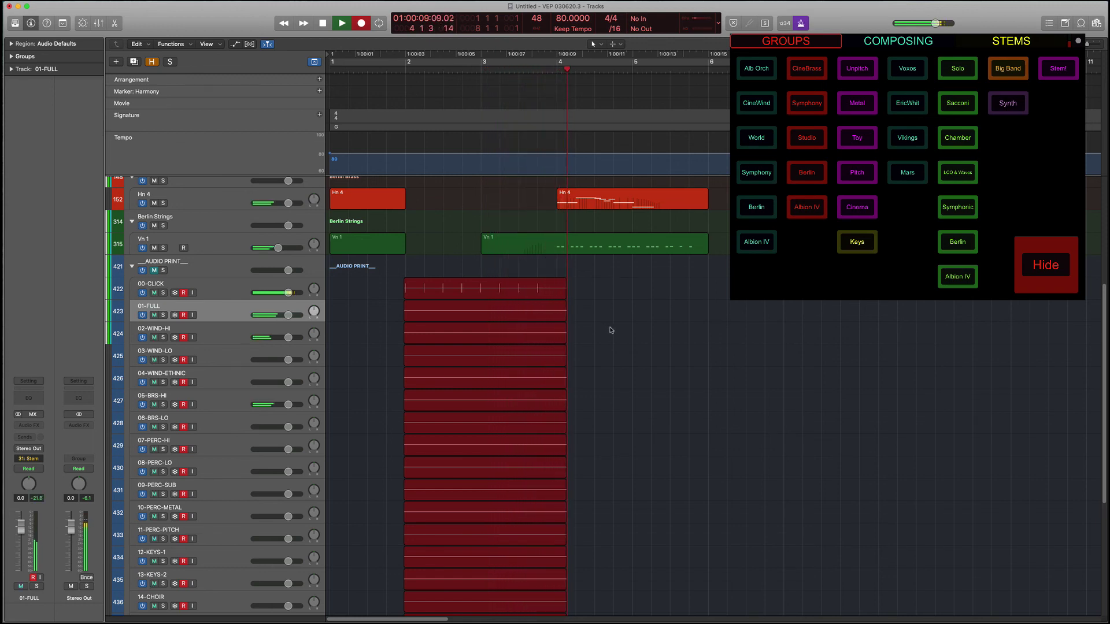
scroll(651, 348, down, 4)
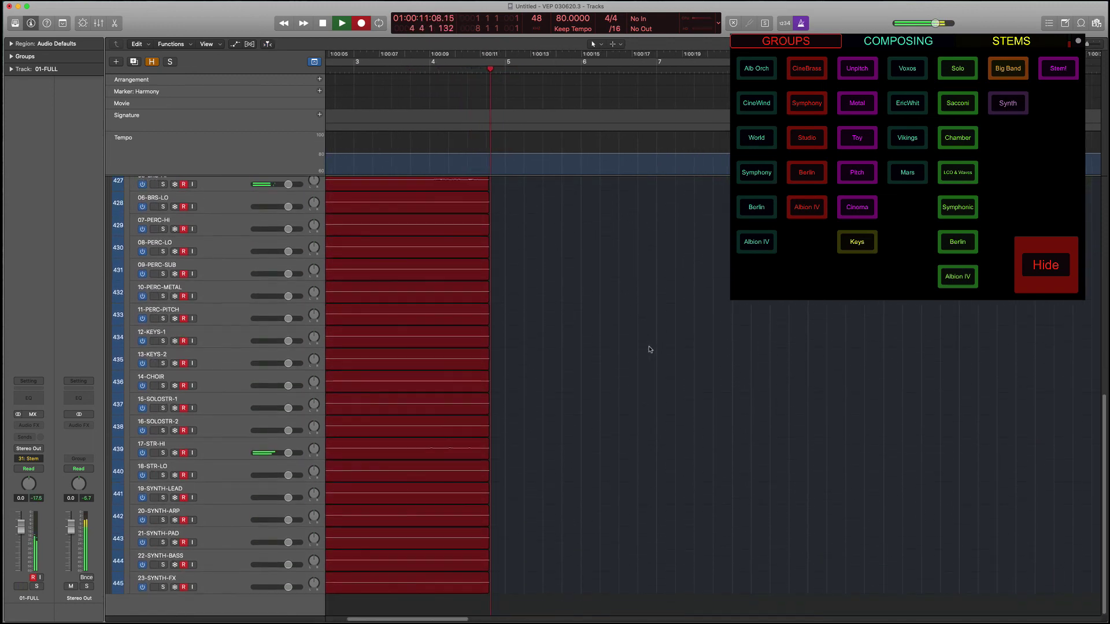
scroll(648, 344, up, 4)
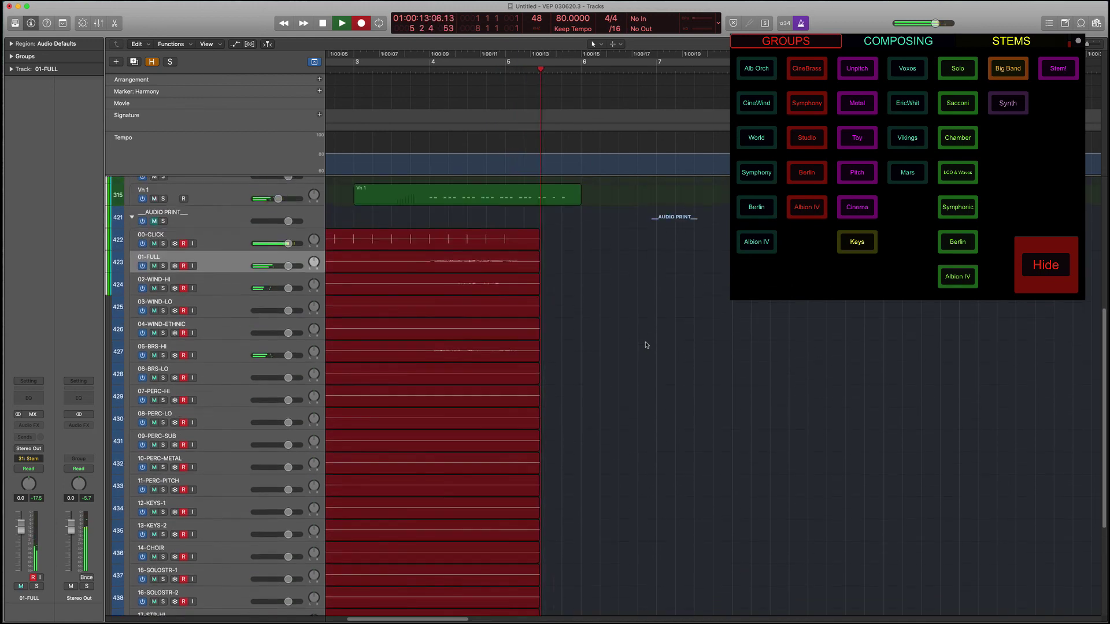